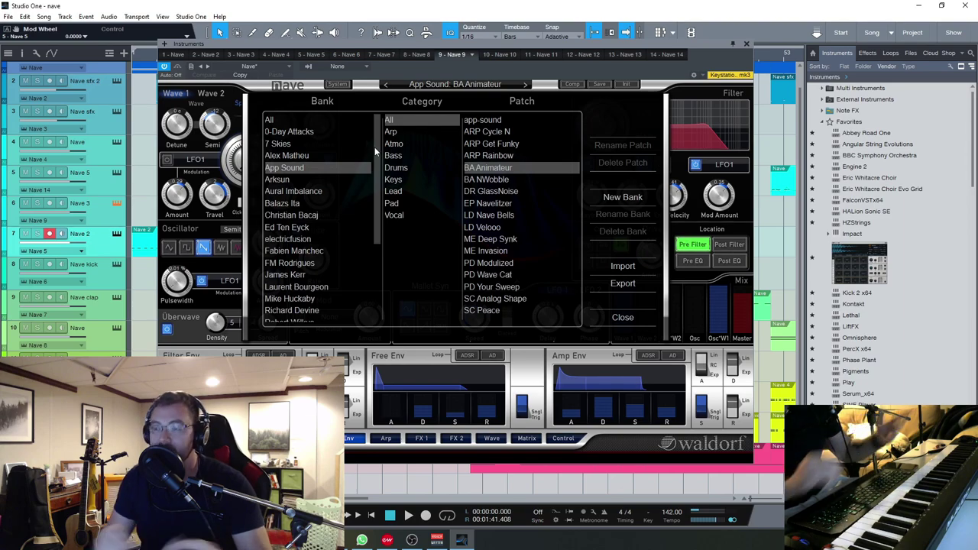
Look through the Nave patch browser's banks, categories and patches, and close the instrument window.
left_click(443, 86)
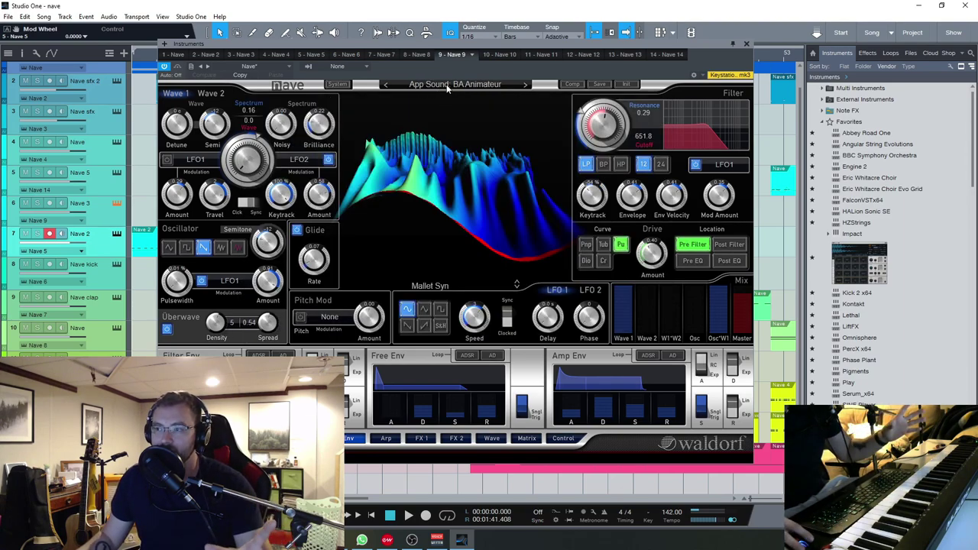
left_click(454, 85)
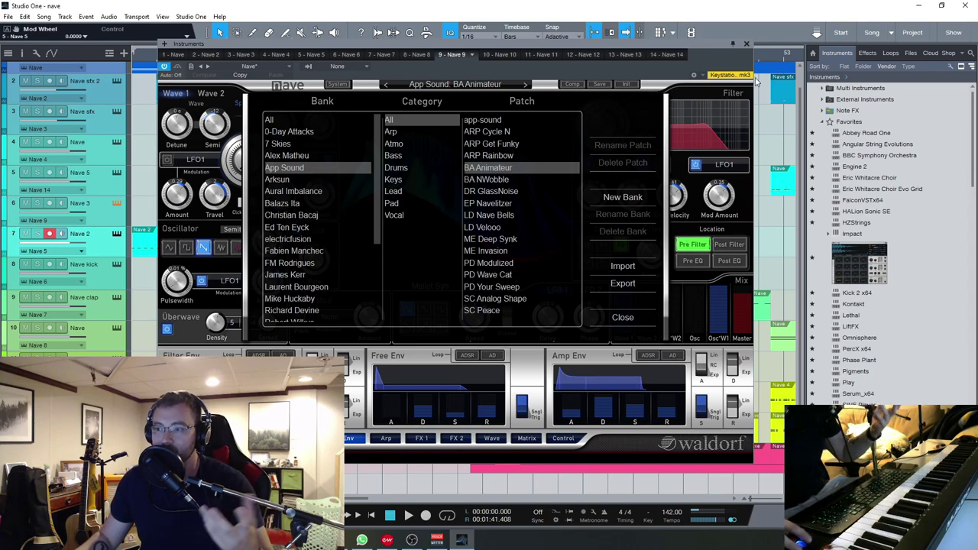
left_click(746, 45)
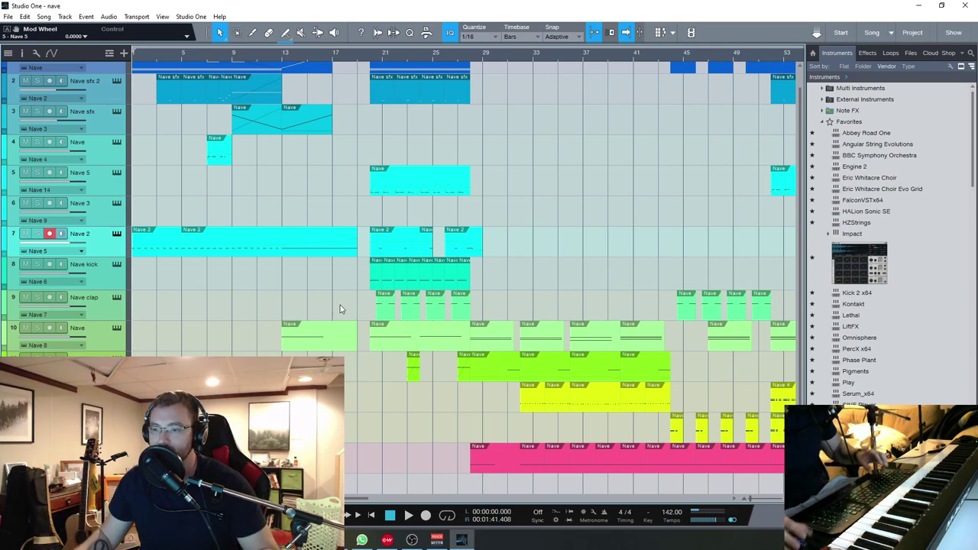
Play the whole arrangement from the start and follow all Nave tracks through to the end of the song.
scroll(247, 303, "up", 1)
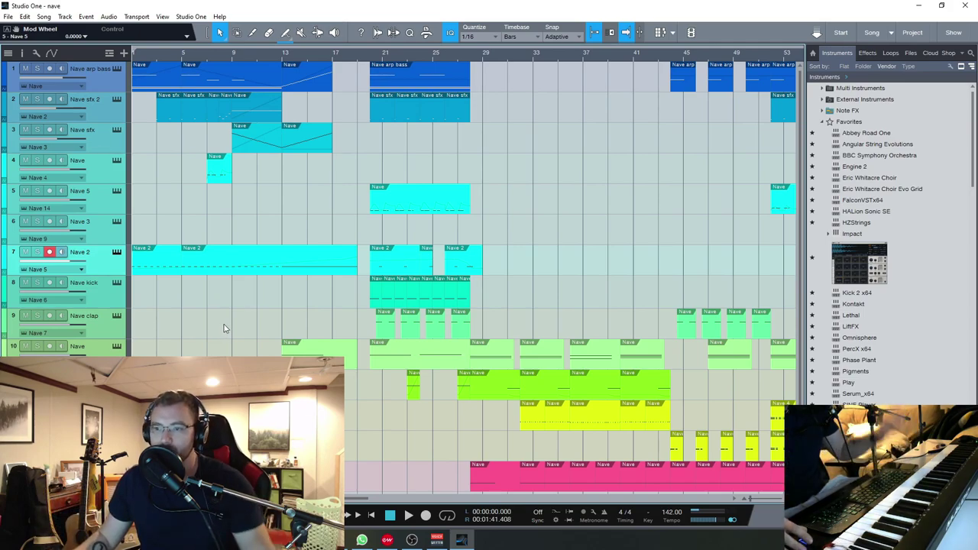
key("space")
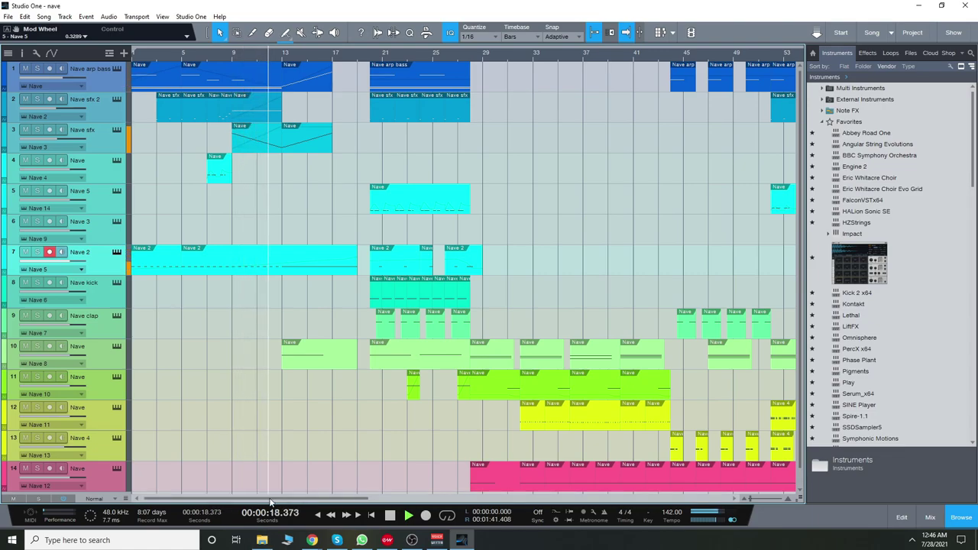
left_click_drag(271, 502, 304, 500)
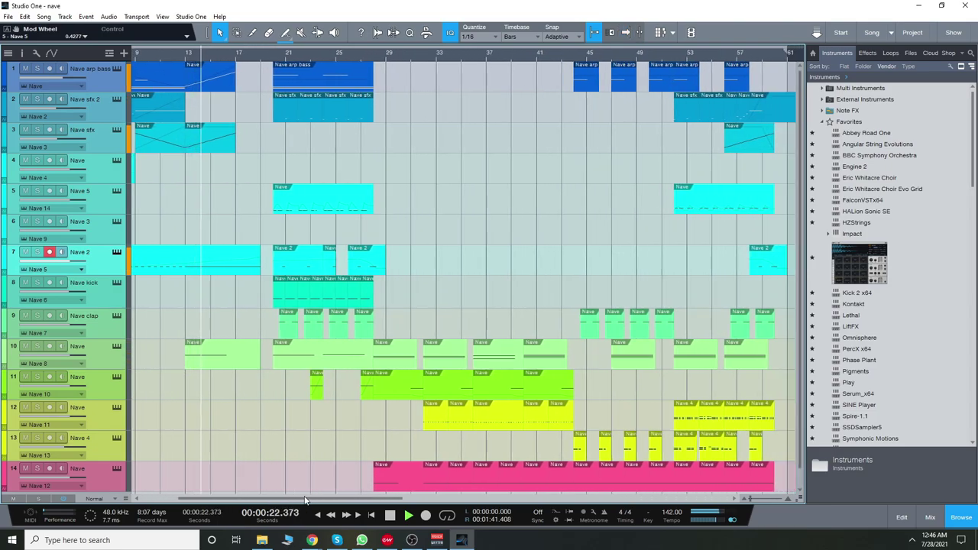
left_click_drag(305, 501, 331, 500)
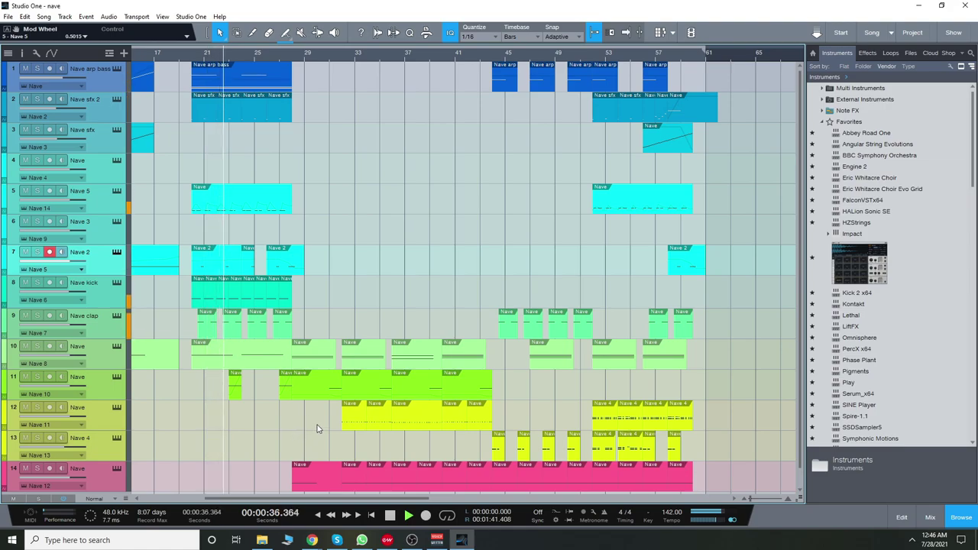
left_click_drag(289, 500, 297, 500)
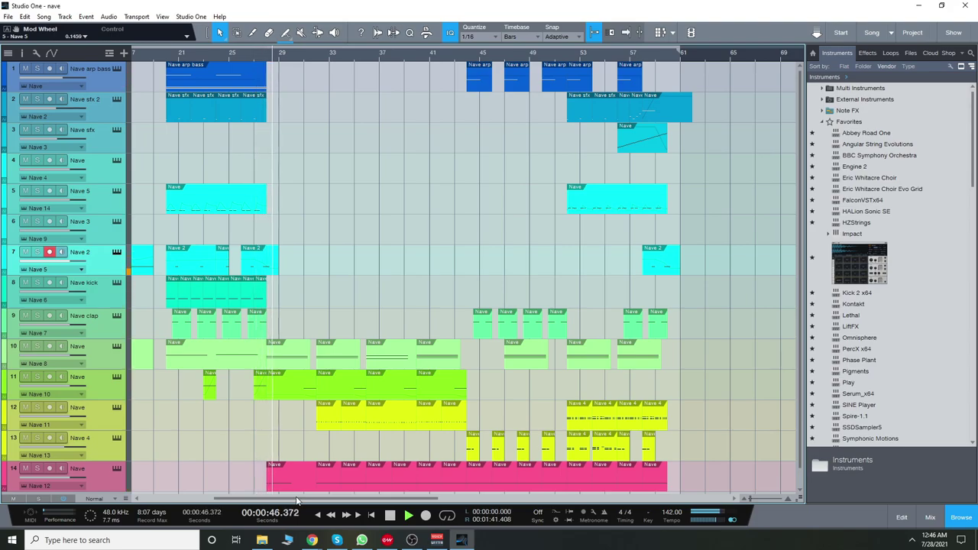
left_click_drag(298, 500, 327, 473)
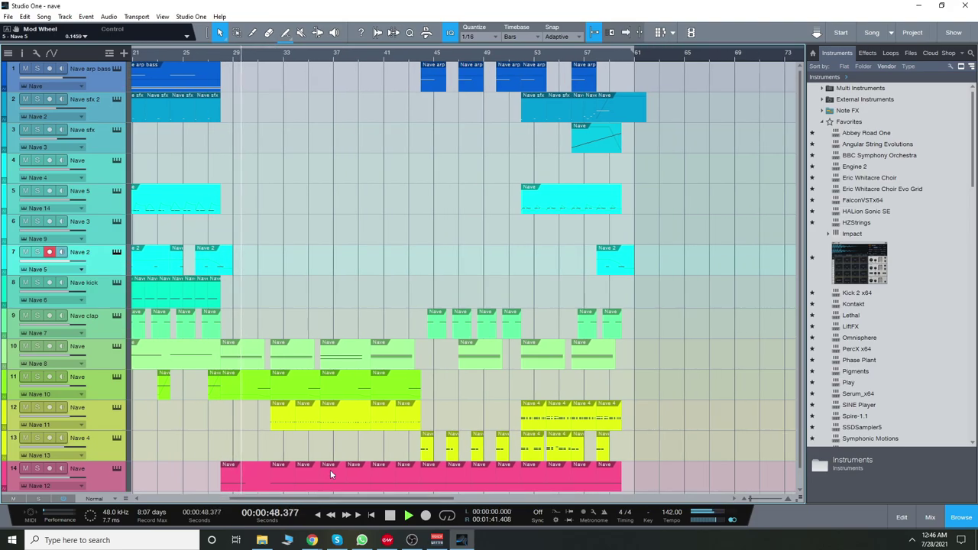
scroll(352, 445, "down", 1)
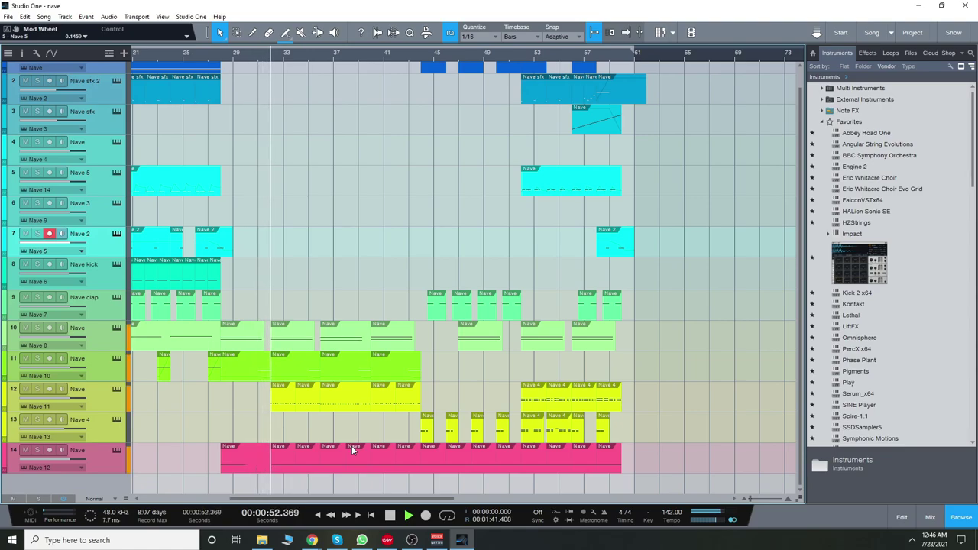
left_click_drag(379, 501, 391, 501)
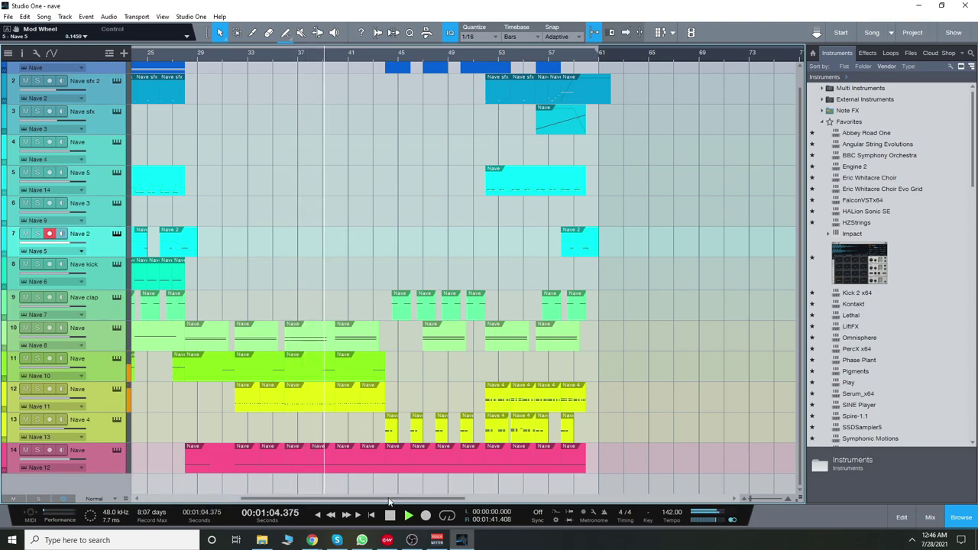
left_click_drag(389, 501, 407, 501)
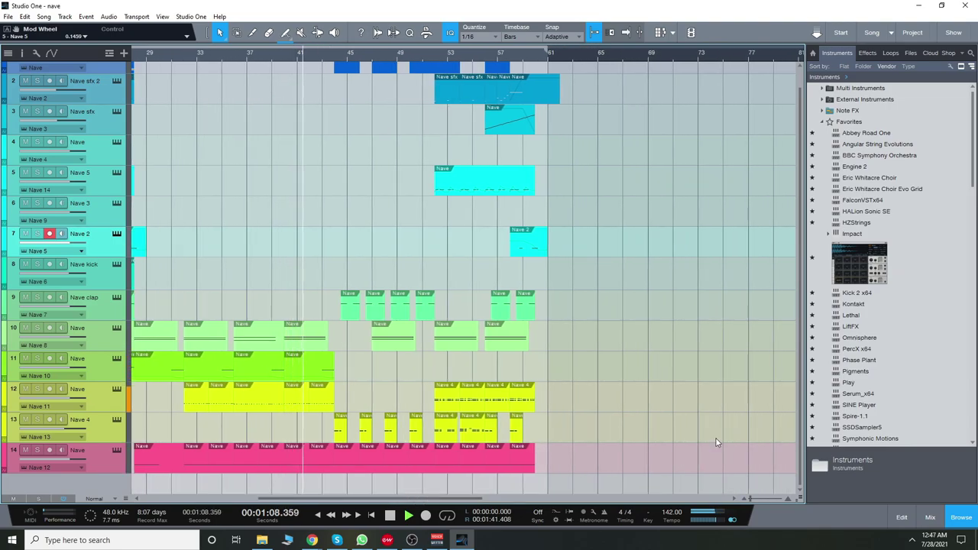
scroll(716, 440, "up", 1)
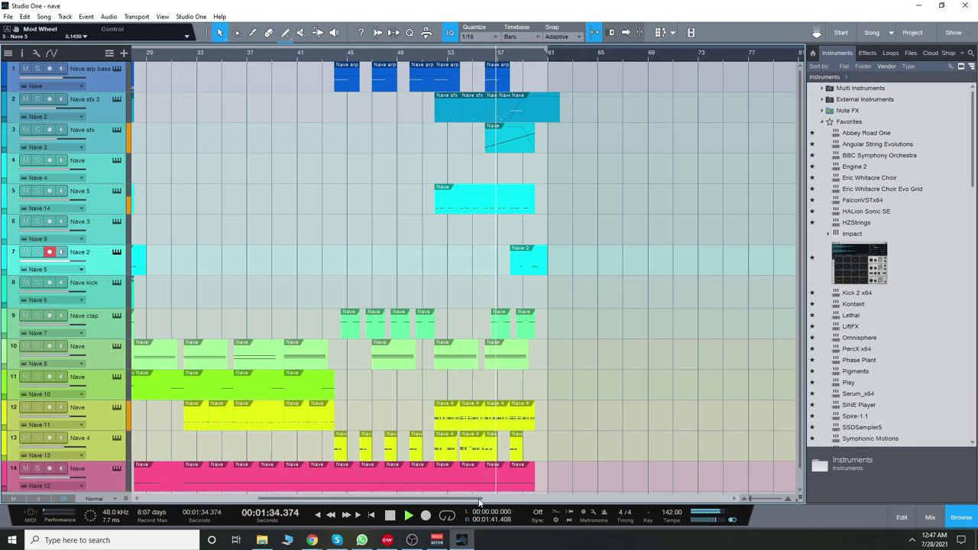
left_click_drag(480, 502, 496, 502)
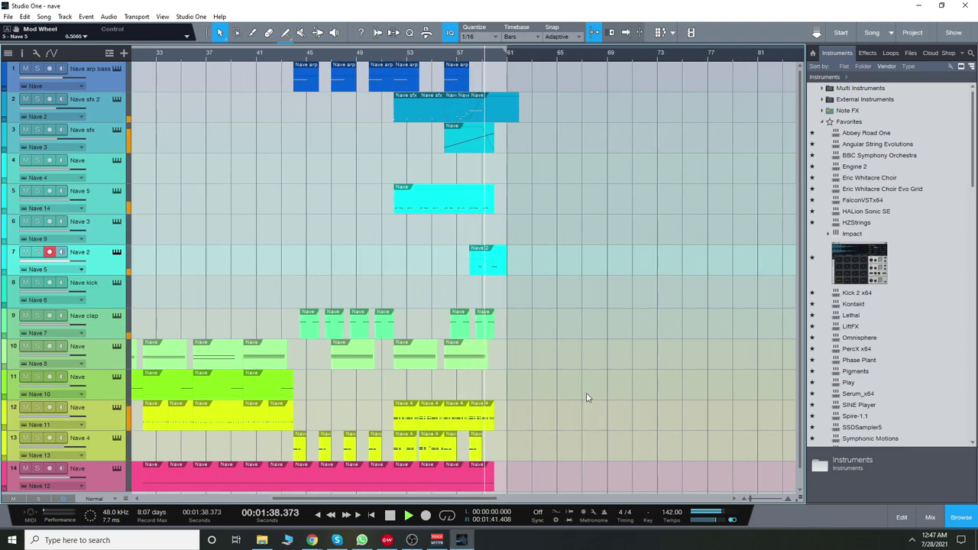
scroll(589, 396, "down", 1)
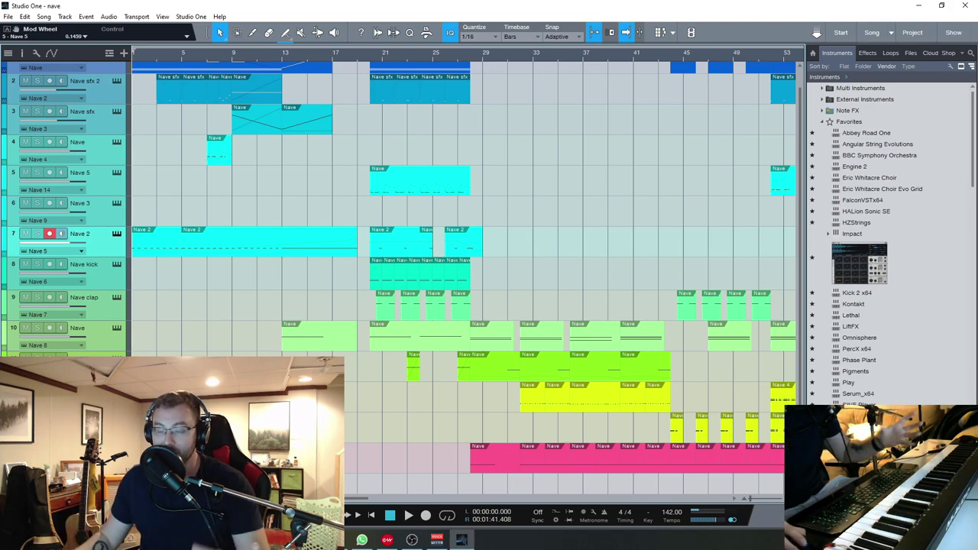
Examine the arpeggiator, effects and Wave pages of the Nave sfx 2 instrument, tilt its 3D wavetable, and close the instrument.
scroll(459, 229, "up", 1)
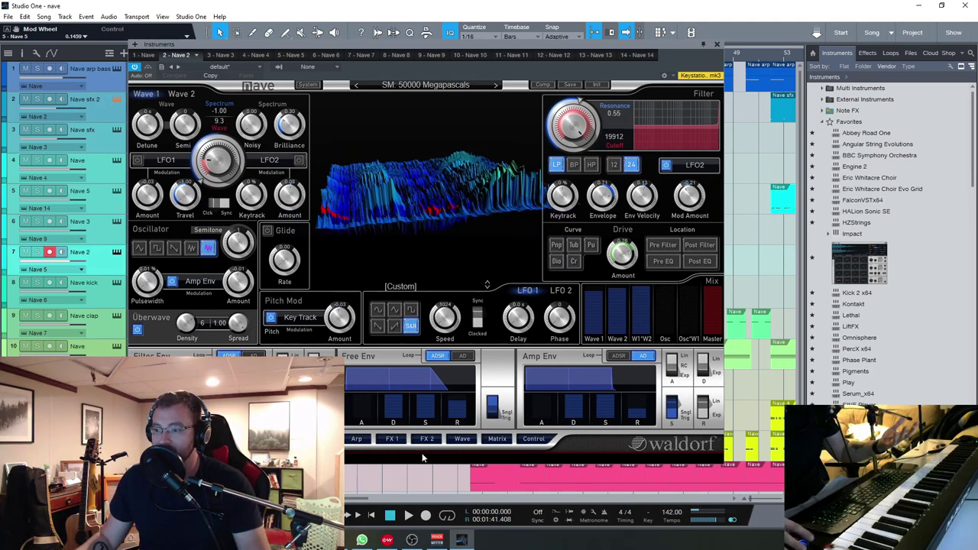
left_click(364, 441)
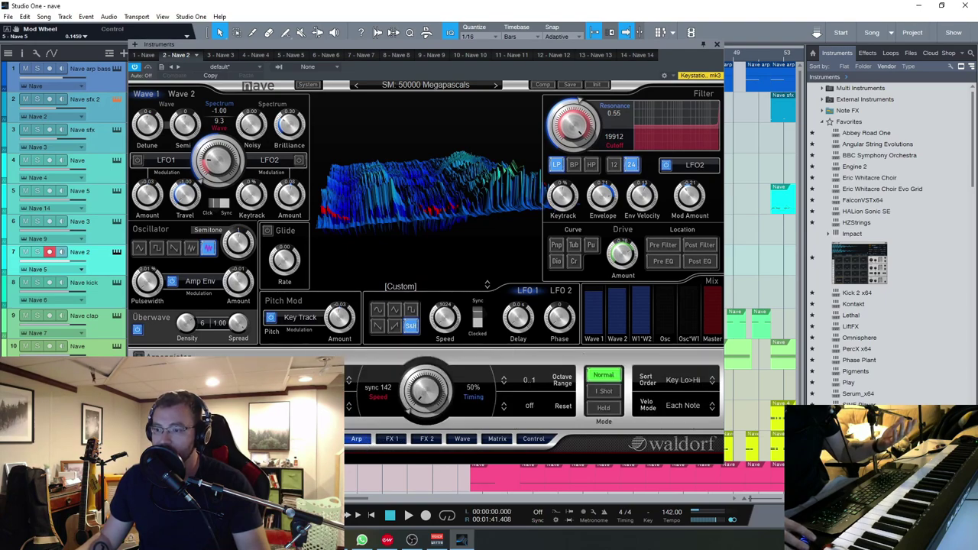
left_click(392, 441)
left_click(427, 440)
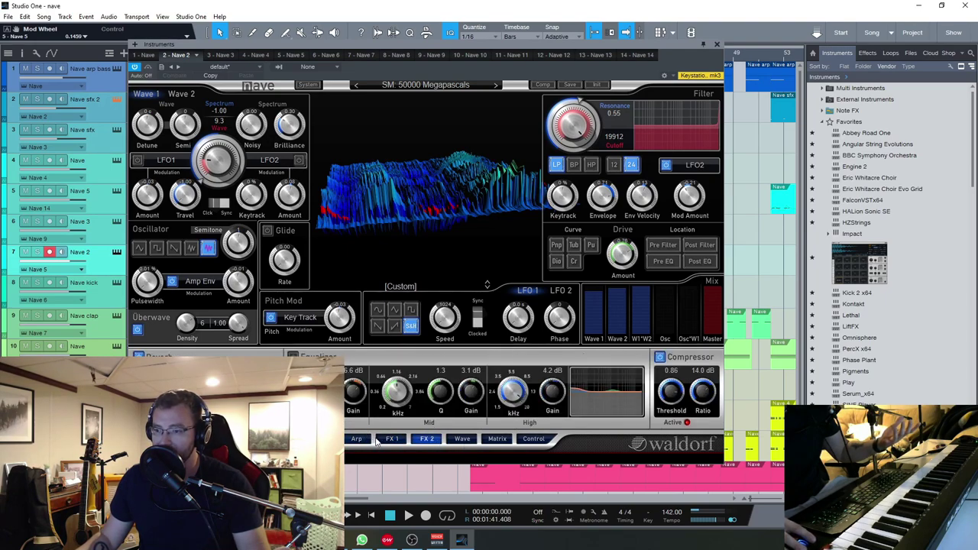
left_click(390, 440)
left_click(462, 439)
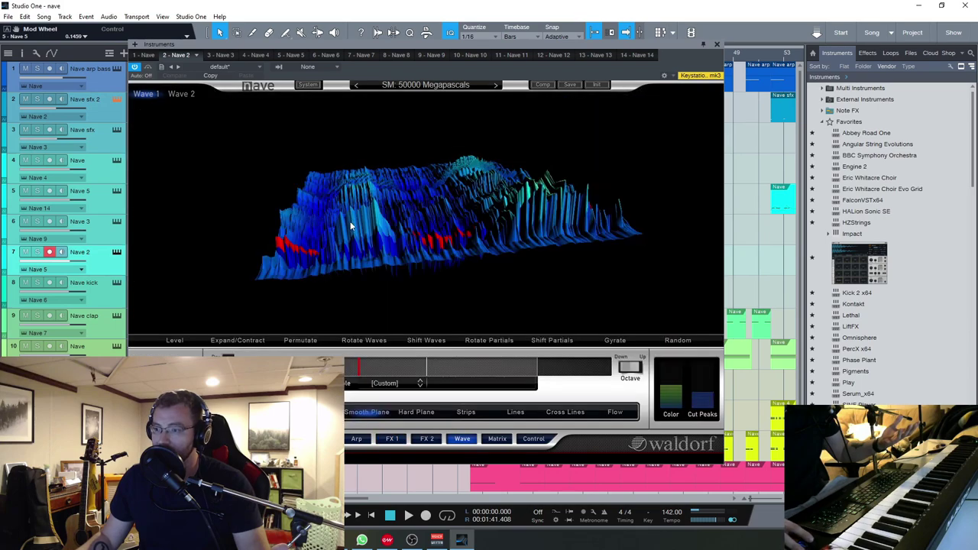
left_click_drag(421, 238, 392, 195)
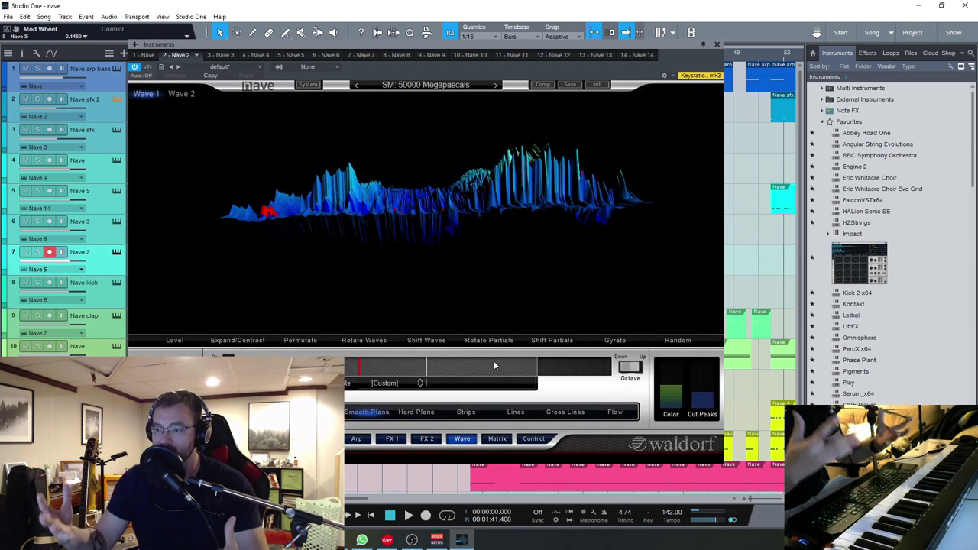
left_click(716, 45)
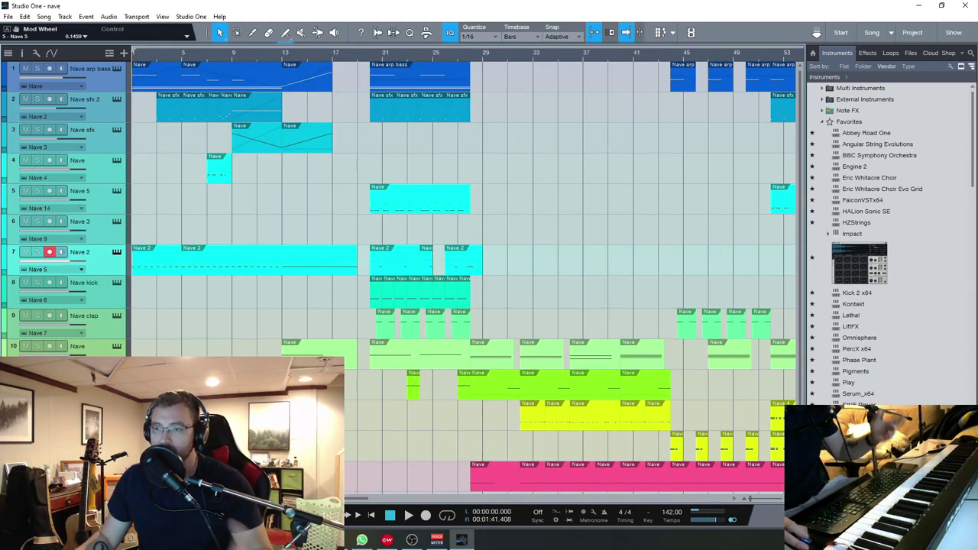
Solo the Nave arp bass track, and examine the notes and modulation curve of its first clip in the note editor.
left_click(38, 68)
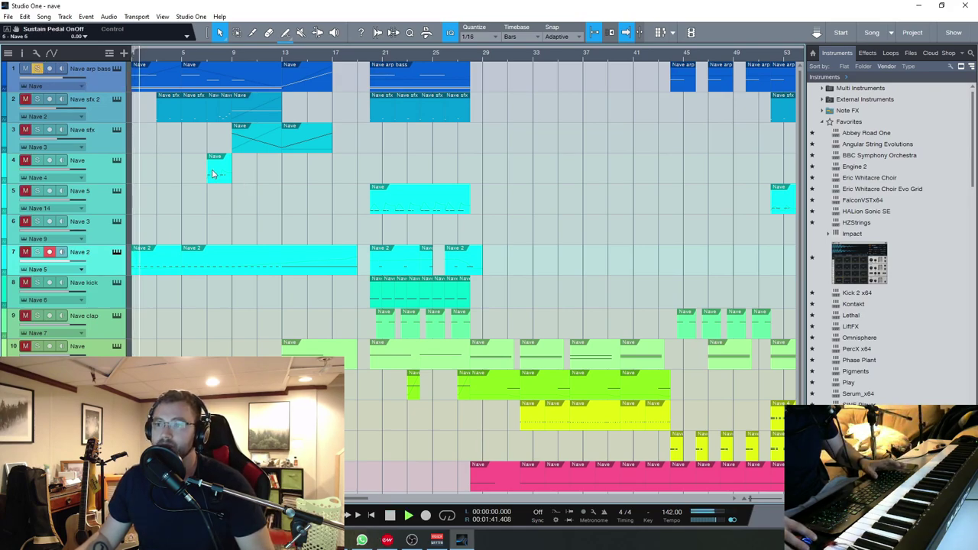
key("space")
double_click(144, 76)
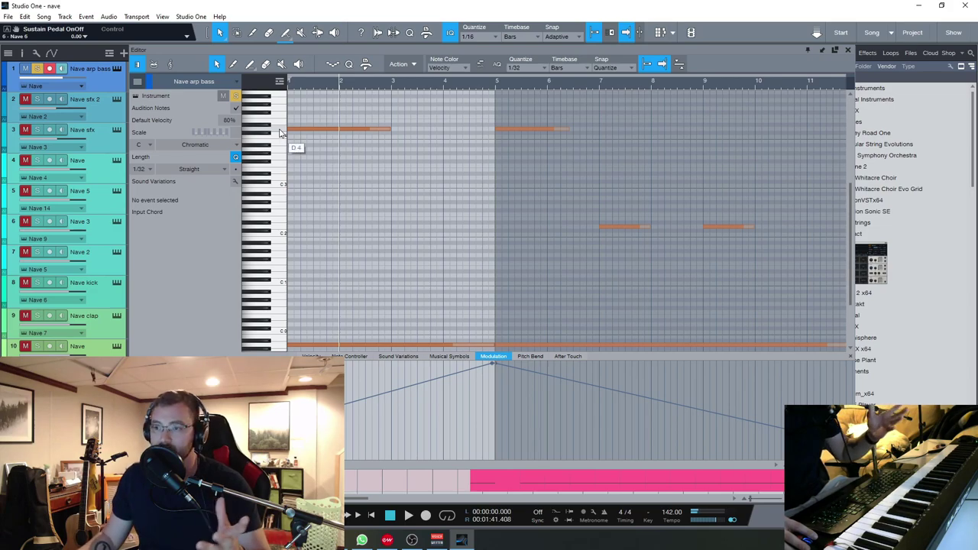
left_click(280, 133)
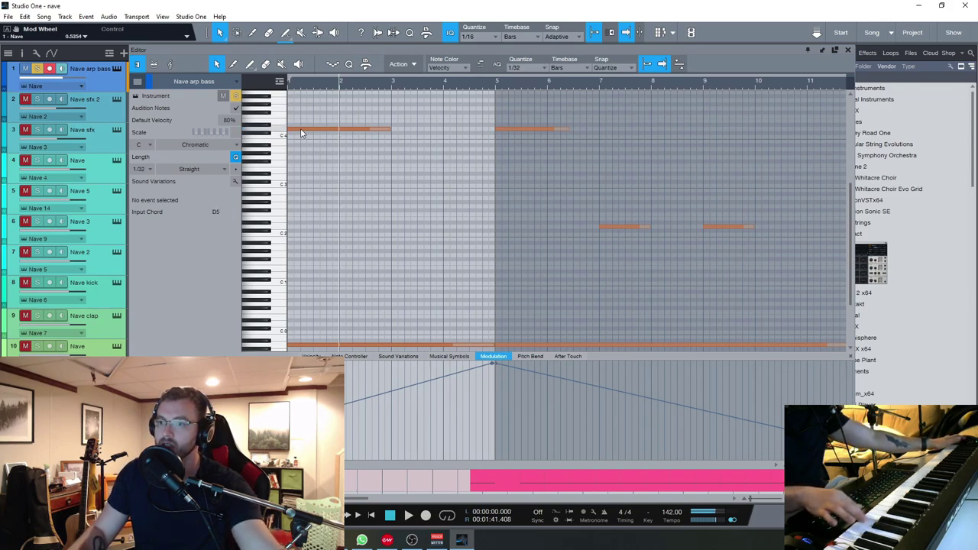
left_click(848, 52)
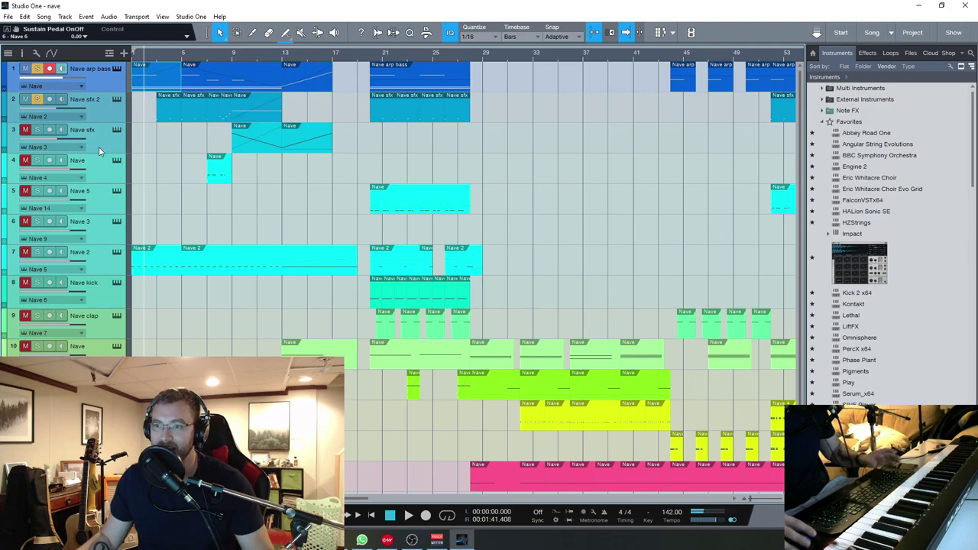
Select the Nave sfx 2 track and view the wavetable of its Nave instrument, closing the instrument window when done.
left_click(109, 111)
left_click(117, 99)
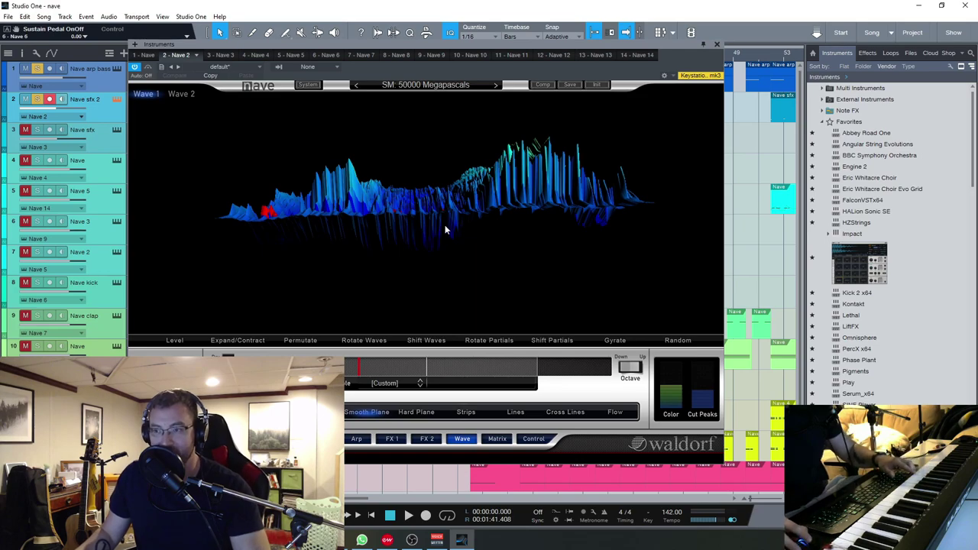
left_click_drag(498, 45, 511, 51)
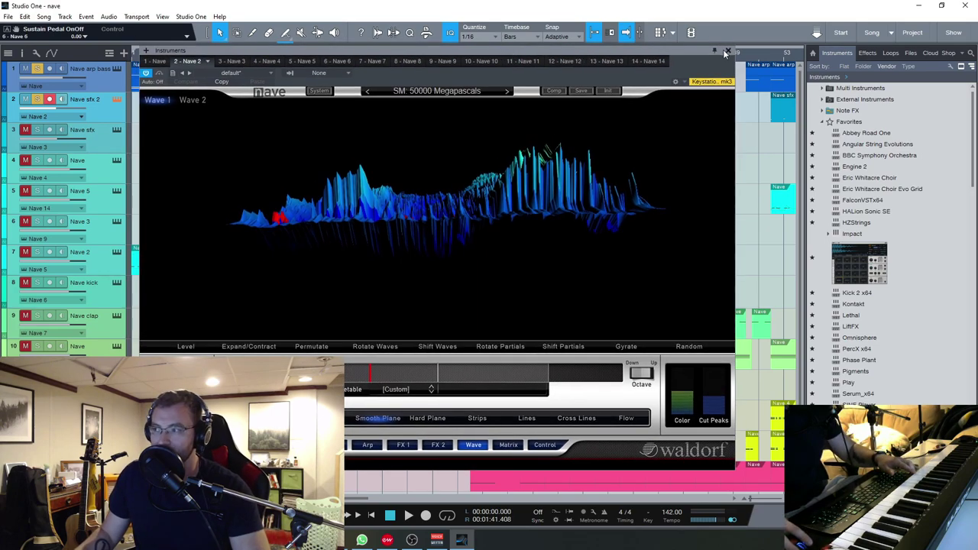
left_click(726, 49)
Solo the Nave sfx track and play the soloed tracks from bar 9 to about bar 17.
left_click(90, 147)
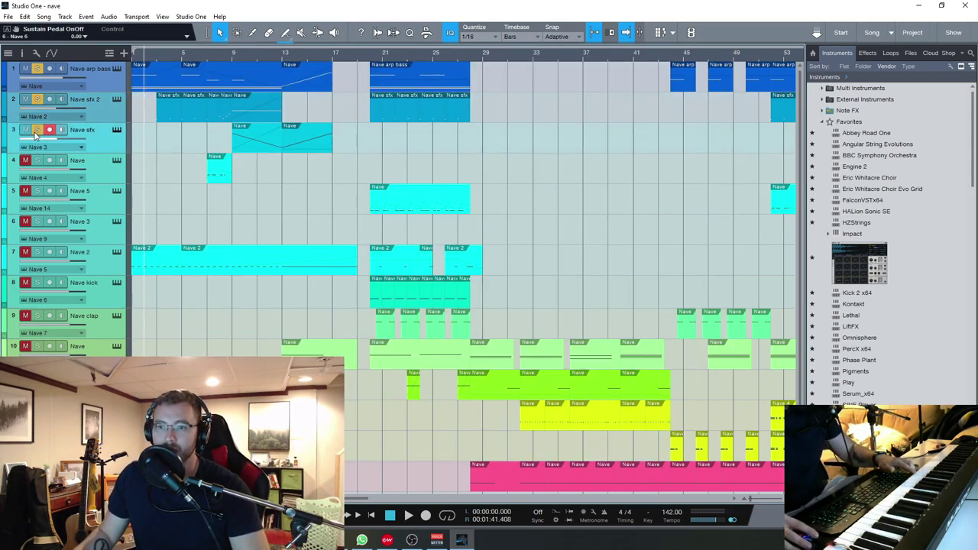
double_click(255, 110)
key("F2")
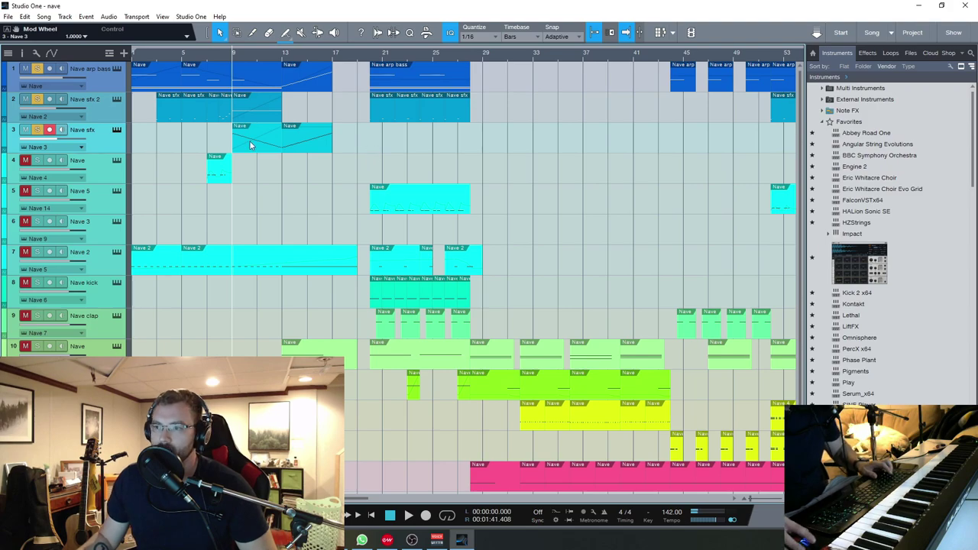
key("space")
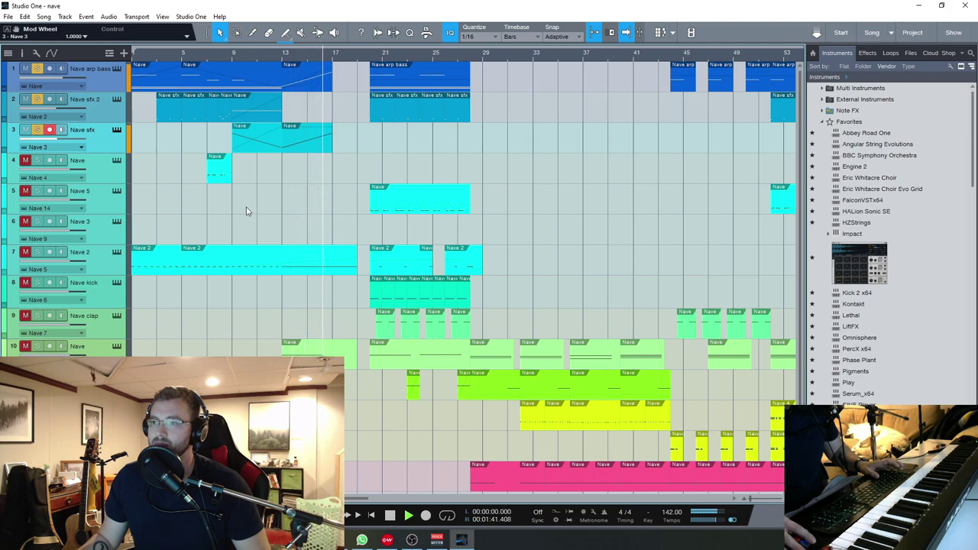
key("space")
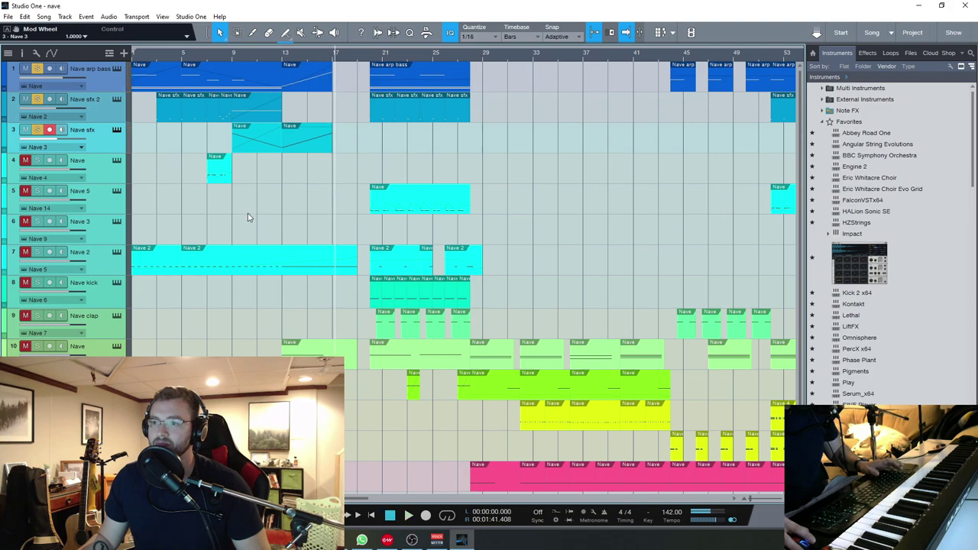
Solo track 4, place the playhead at the start of its clip at about bar 7, and open the track's Nave instrument.
left_click(36, 161)
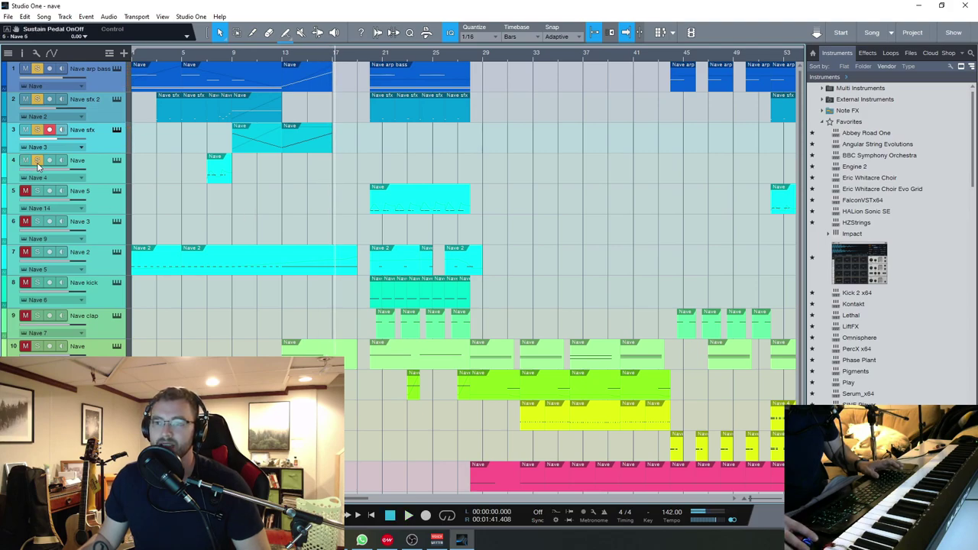
left_click(205, 58)
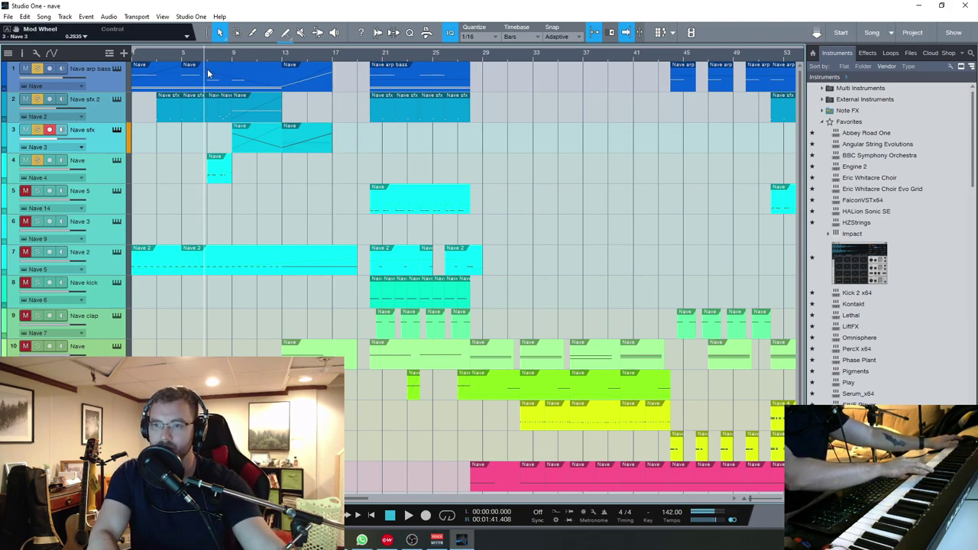
left_click(110, 170)
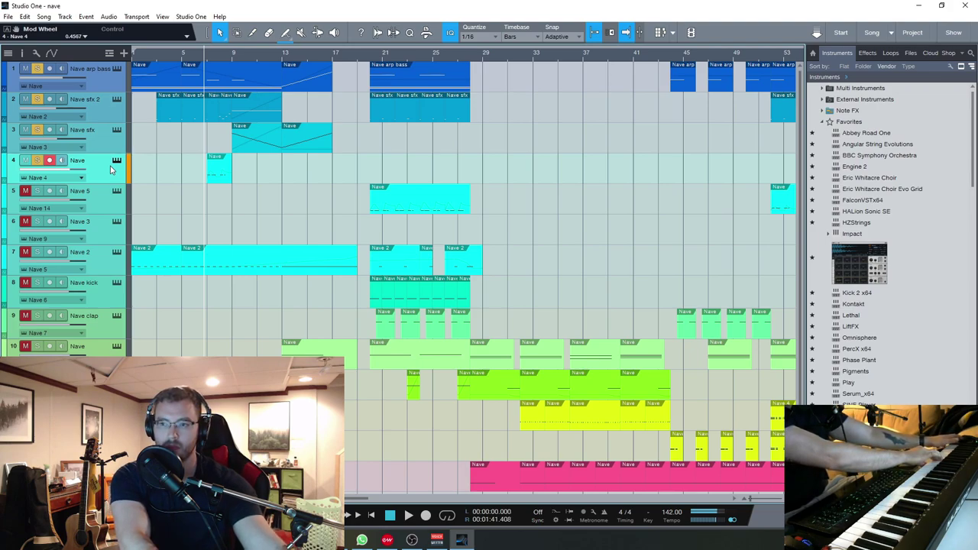
left_click(117, 161)
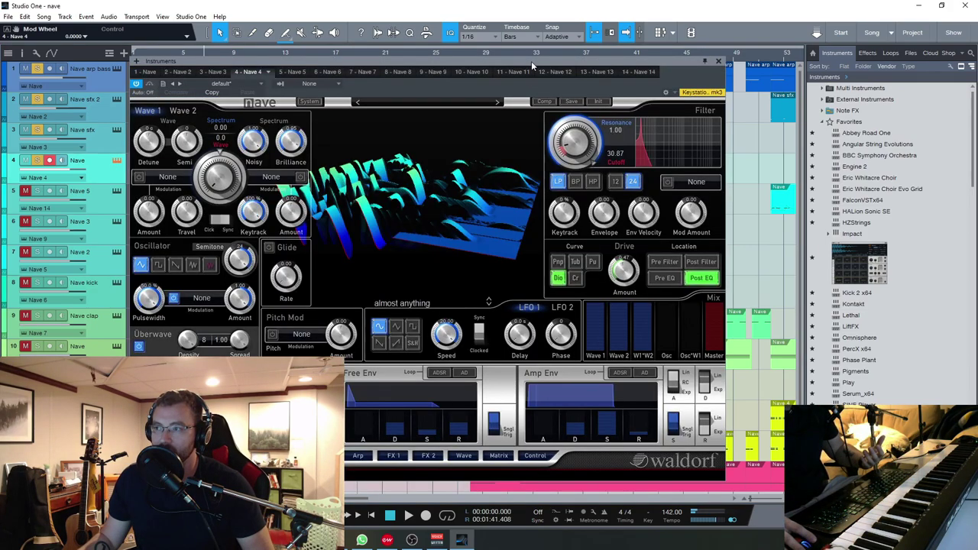
Move the Nave instrument window of track 4 aside to view its patch and wavetable, and close the window.
left_click_drag(531, 61, 519, 47)
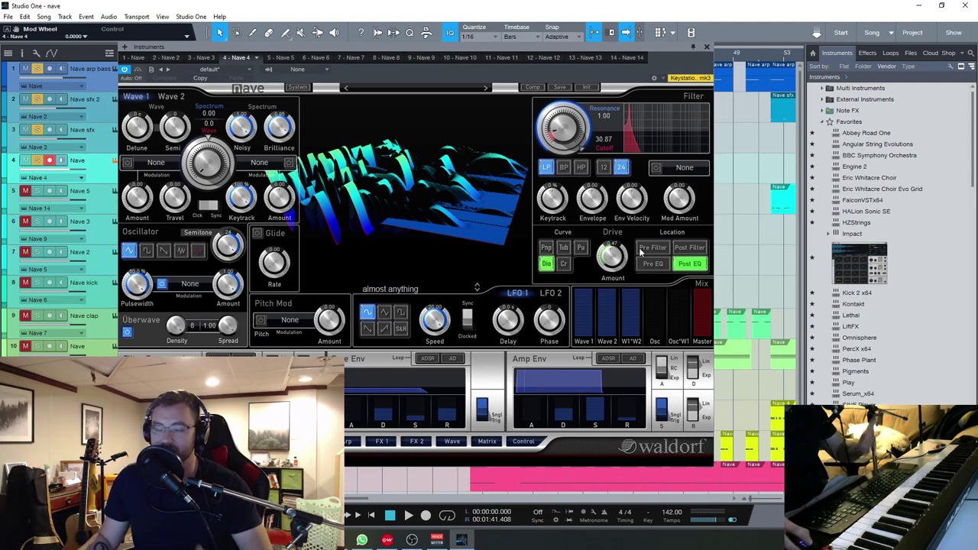
left_click(707, 46)
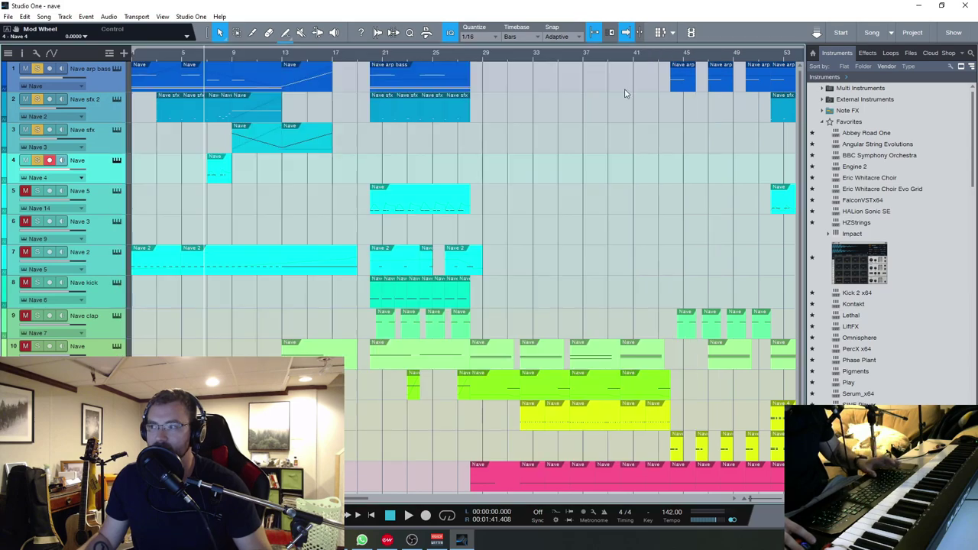
Clear the solos on the other tracks, leaving only the Nave 2 track soloed, and play it from the start of the song.
left_click(91, 184)
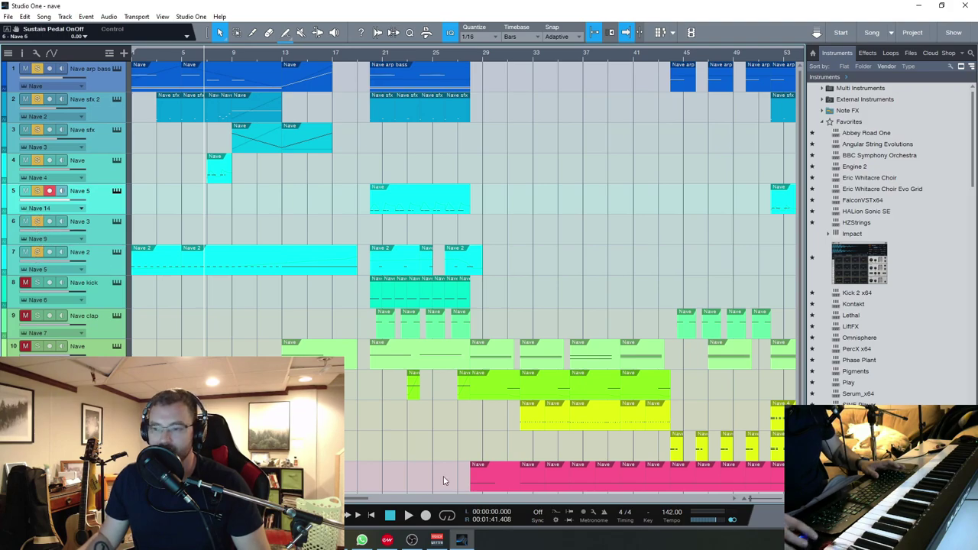
key("Home")
key("space")
left_click(26, 68)
left_click(25, 99)
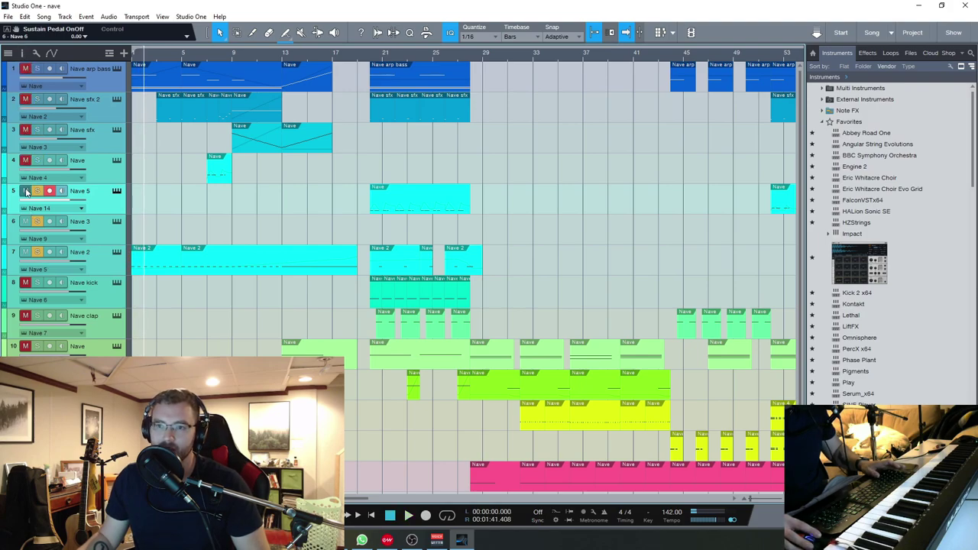
left_click(44, 264)
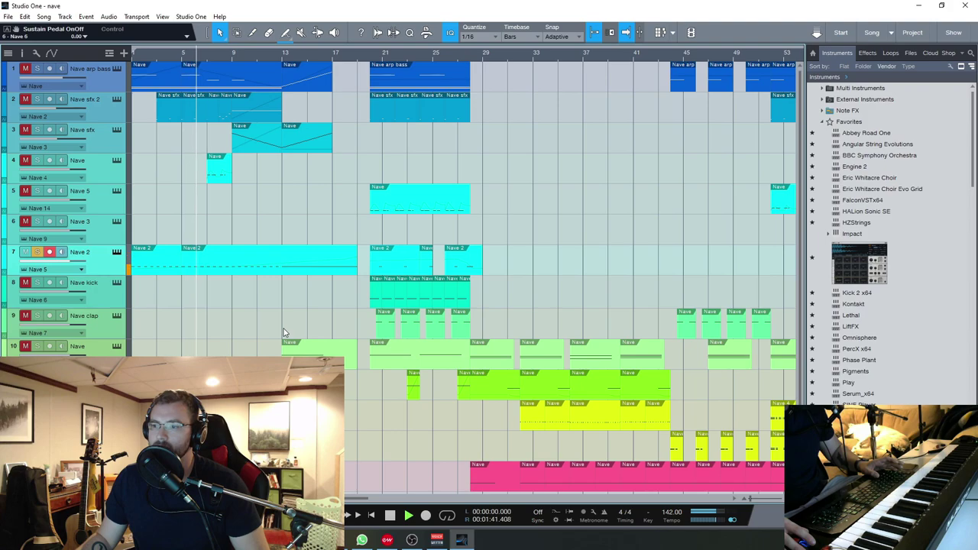
Examine the notes and rising modulation curve of the Nave 2 clip in the note editor up to bar 19, closing the editor and stopping playback when done.
double_click(257, 262)
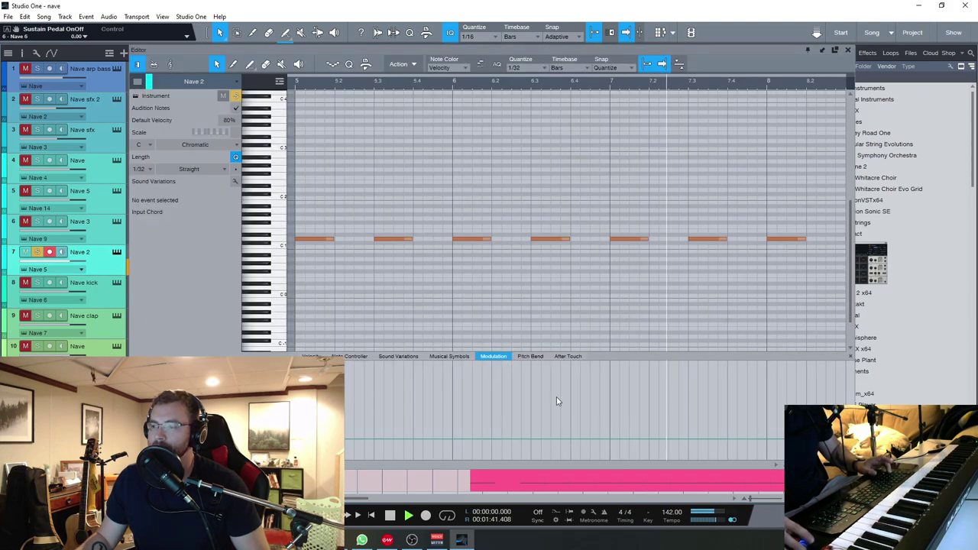
scroll(509, 369, "down", 5)
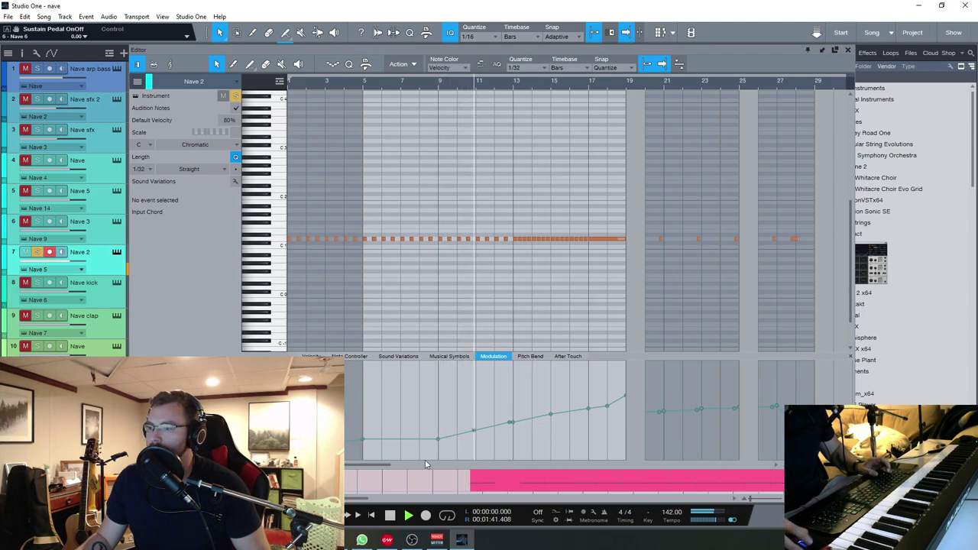
scroll(413, 470, "right", 4)
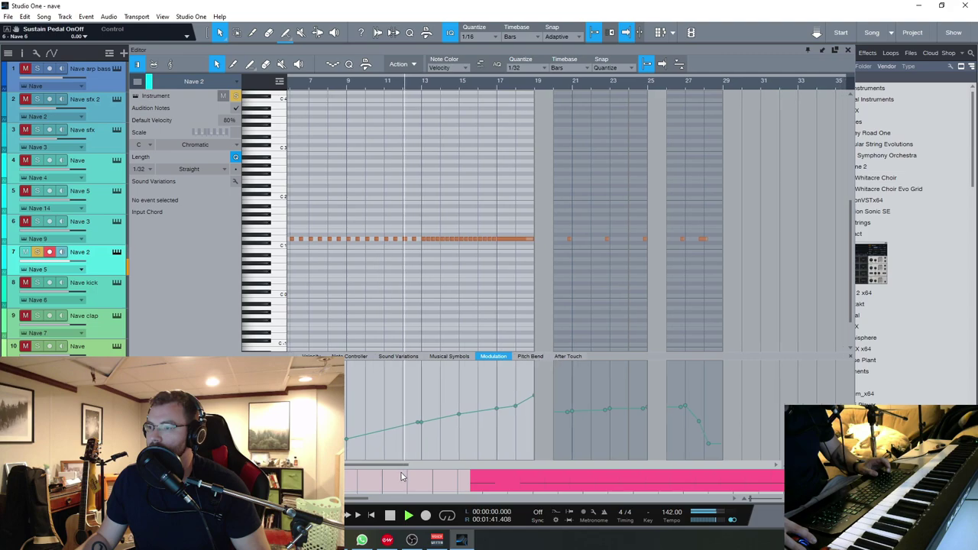
scroll(403, 477, "right", 3)
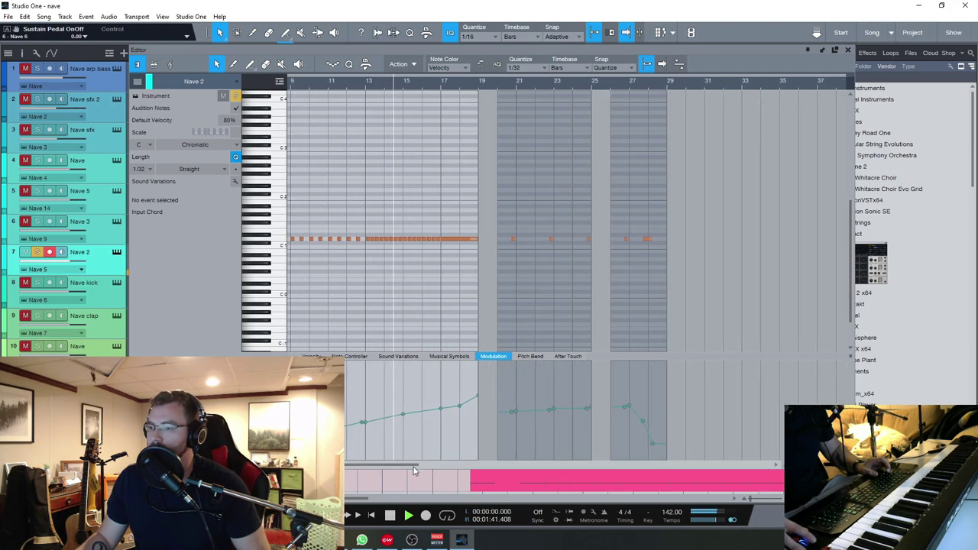
scroll(413, 471, "right", 2)
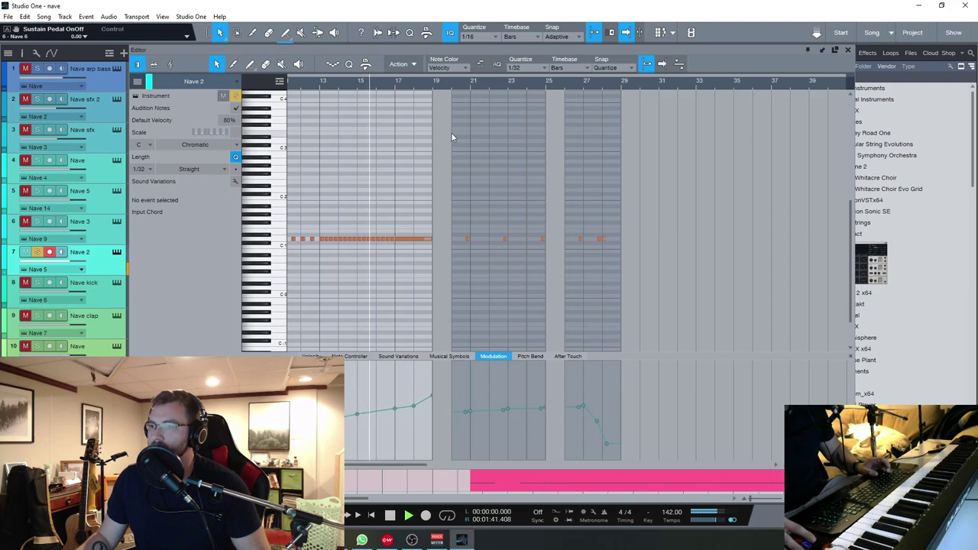
left_click_drag(467, 51, 530, 43)
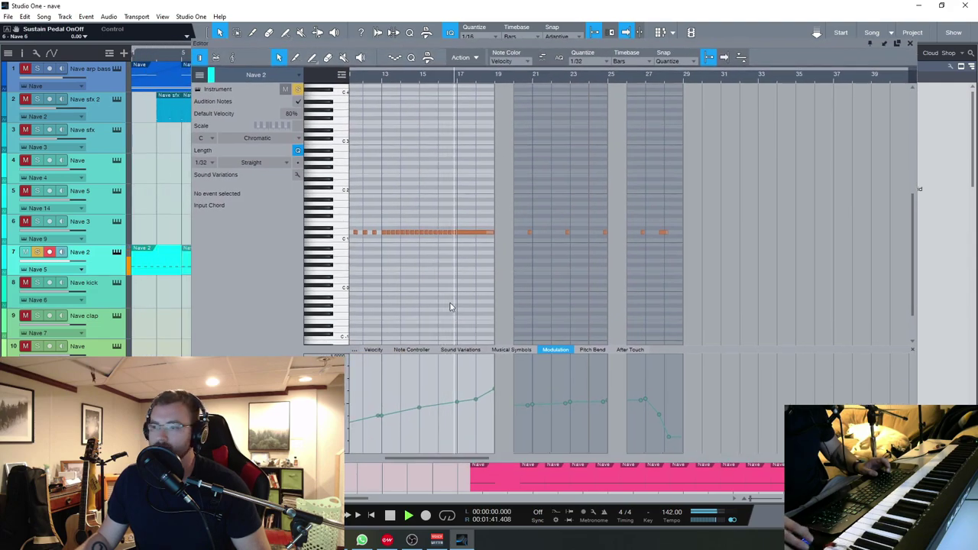
key("e")
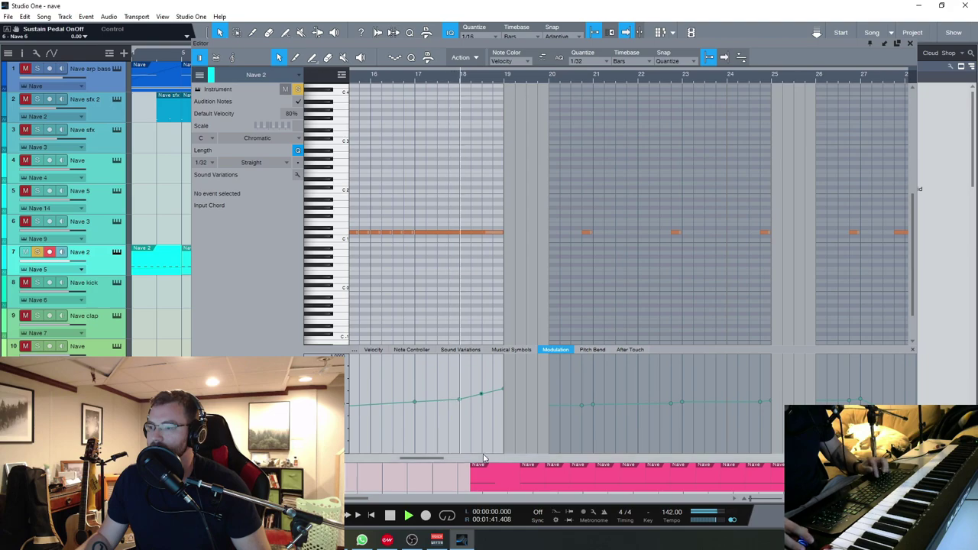
left_click(910, 48)
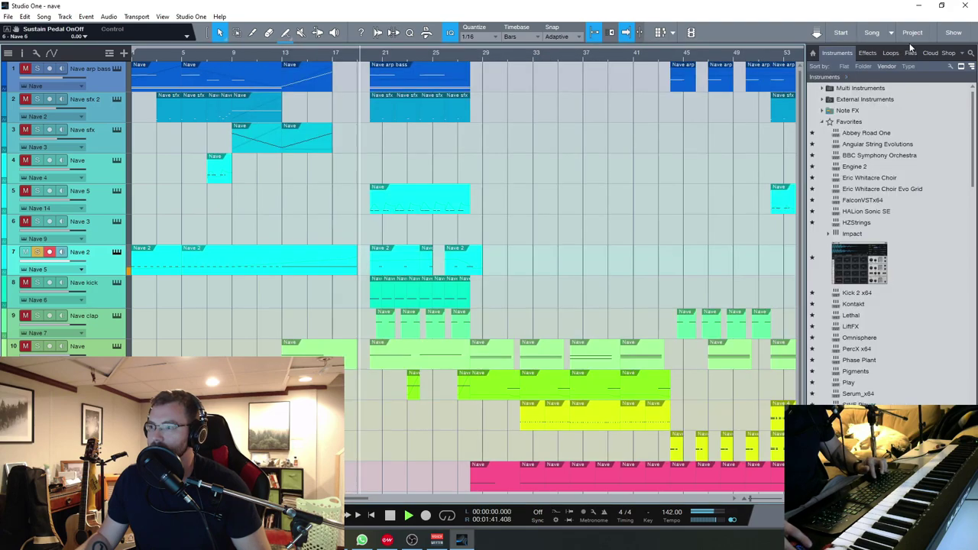
key("space")
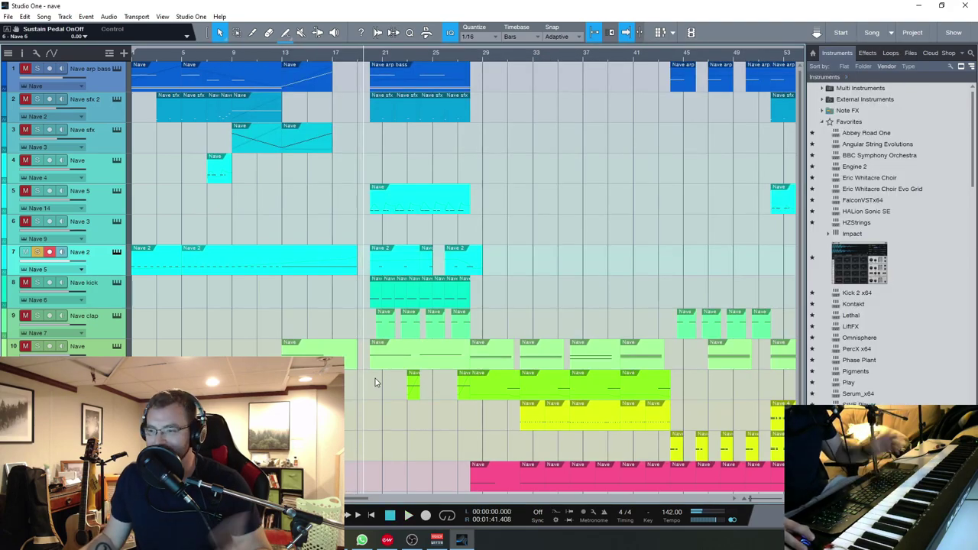
Solo track 10, place the playhead at the start of its first clip at bar 13, and select the track for live playing.
left_click(38, 347)
left_click(38, 316)
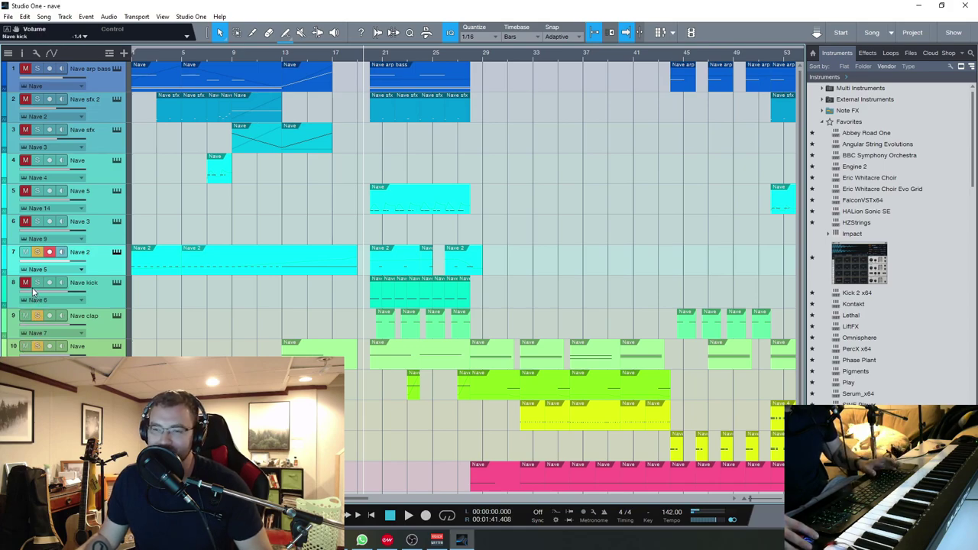
left_click(38, 282)
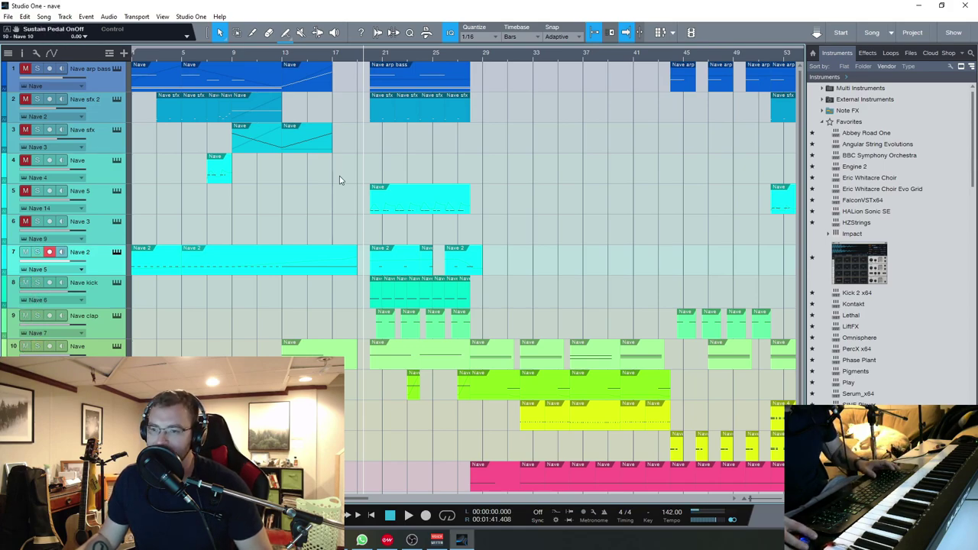
left_click(283, 56)
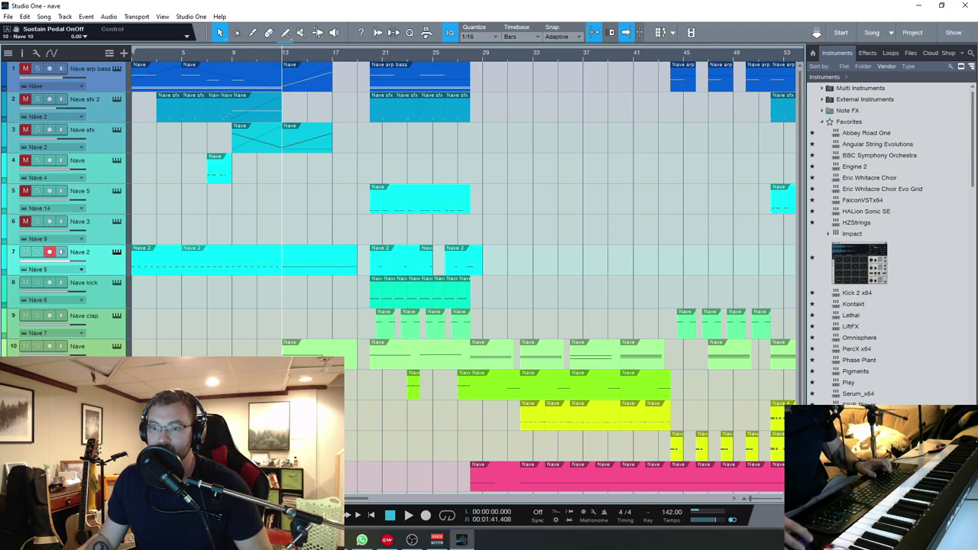
key("s")
key("m")
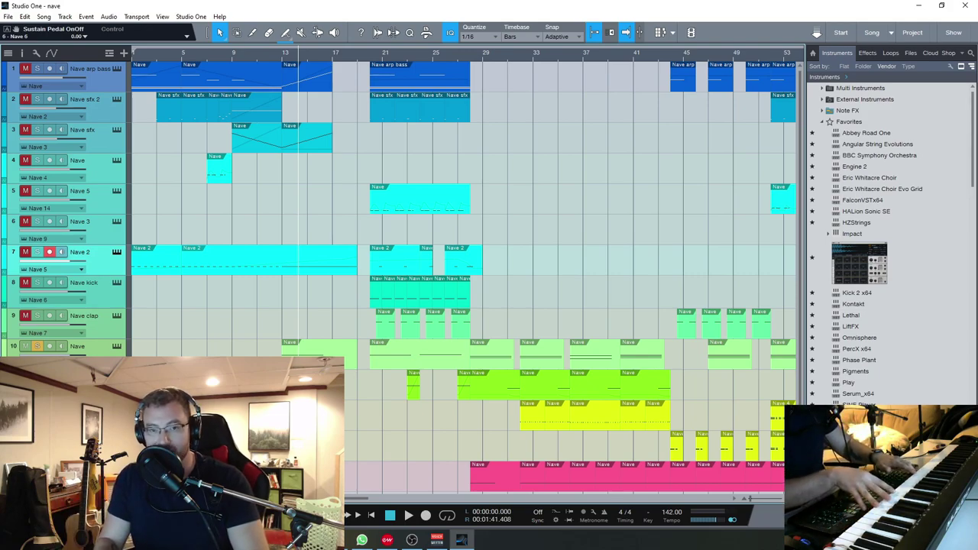
left_click(114, 351)
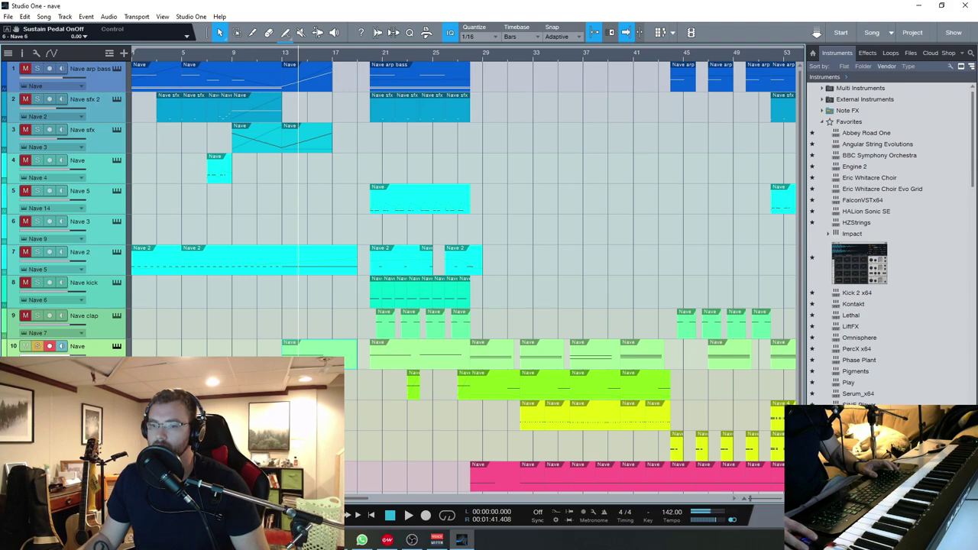
Clear the track 10 solo and select the Nave kick and Nave clap tracks in turn to audition their sounds.
scroll(355, 459, "right", 2)
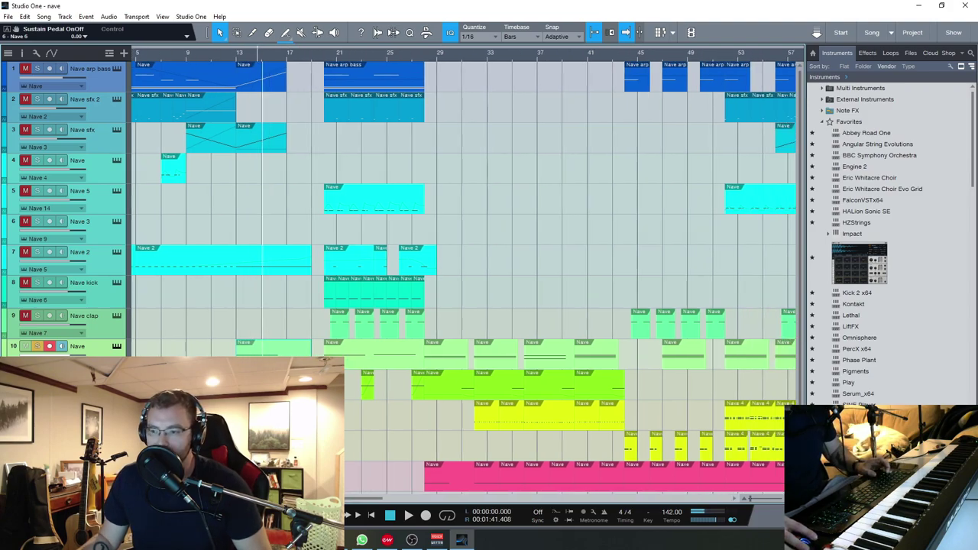
scroll(356, 459, "down", 1)
scroll(366, 473, "up", 2)
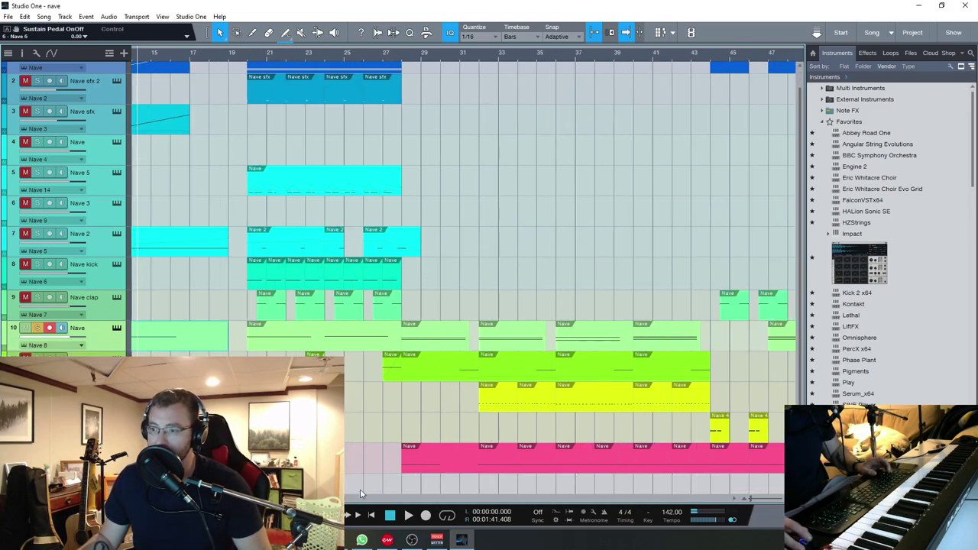
scroll(366, 488, "right", 1)
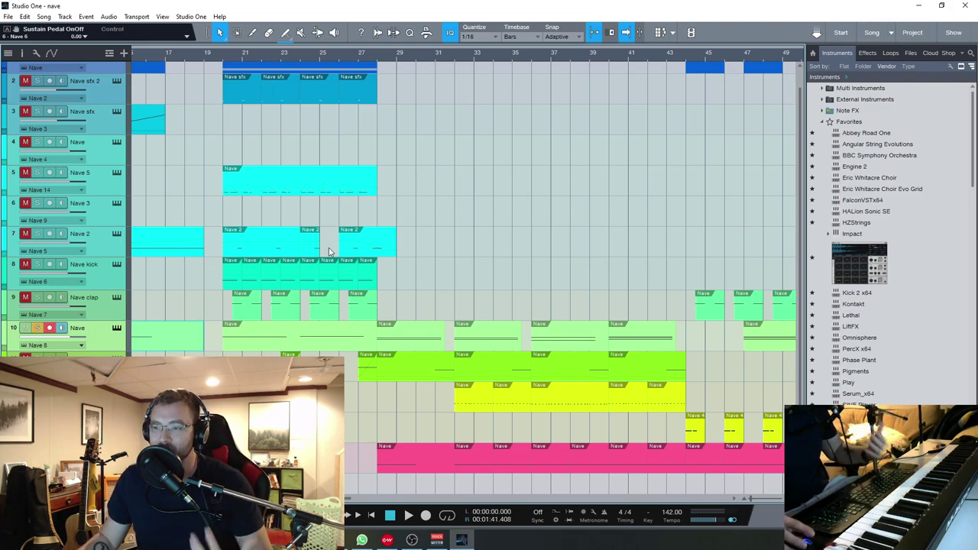
scroll(242, 245, "up", 1)
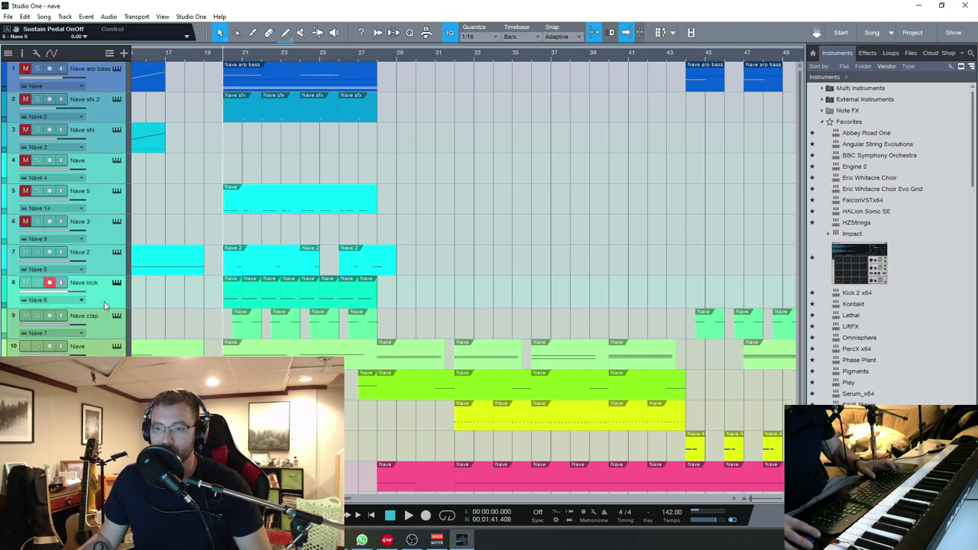
left_click(111, 327)
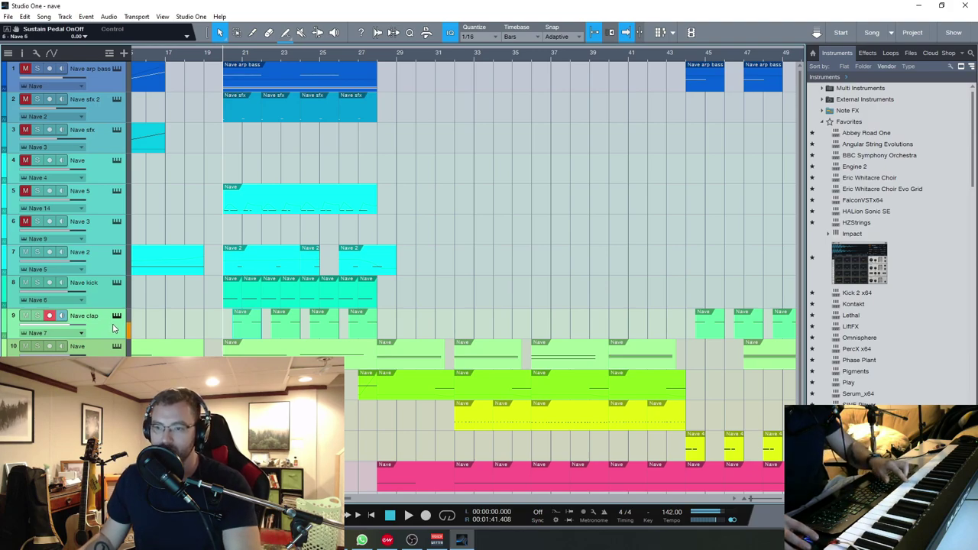
left_click(115, 302)
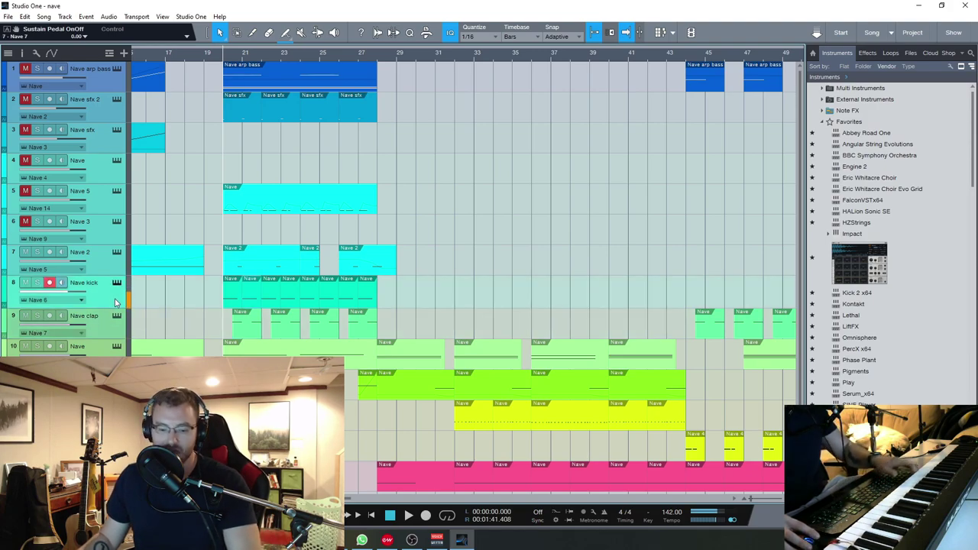
left_click(114, 314)
Solo track 11 and play its short clip from bar 23 twice, stopping playback each time.
scroll(229, 230, "left", 4)
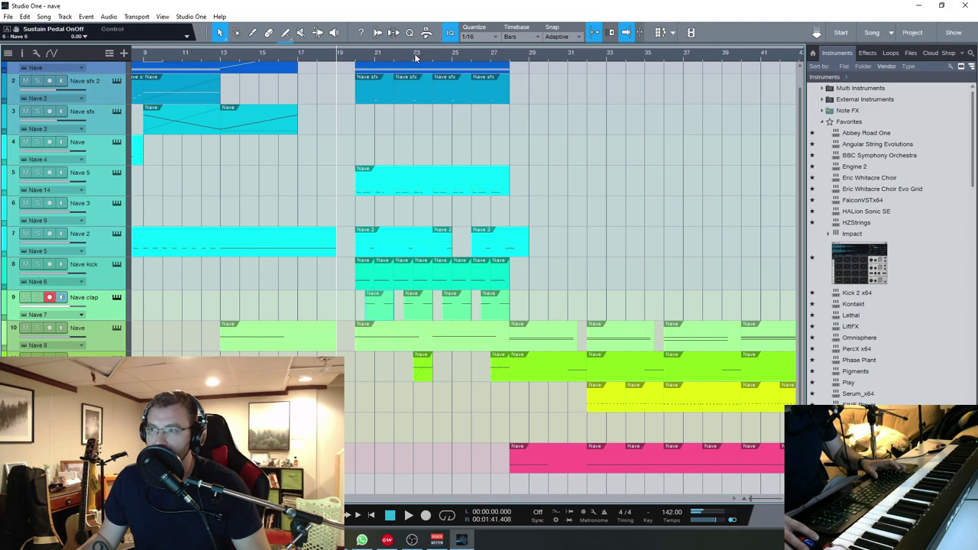
key("m")
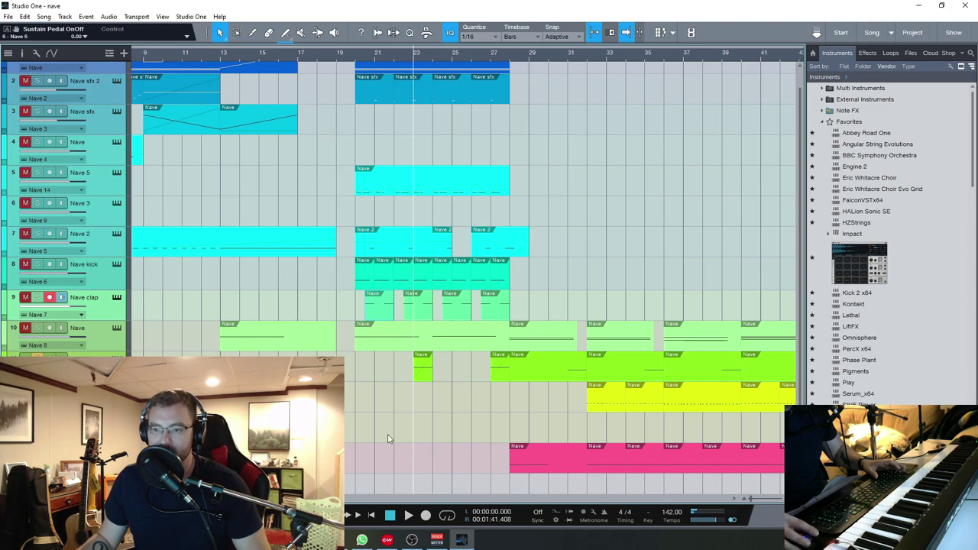
key("space")
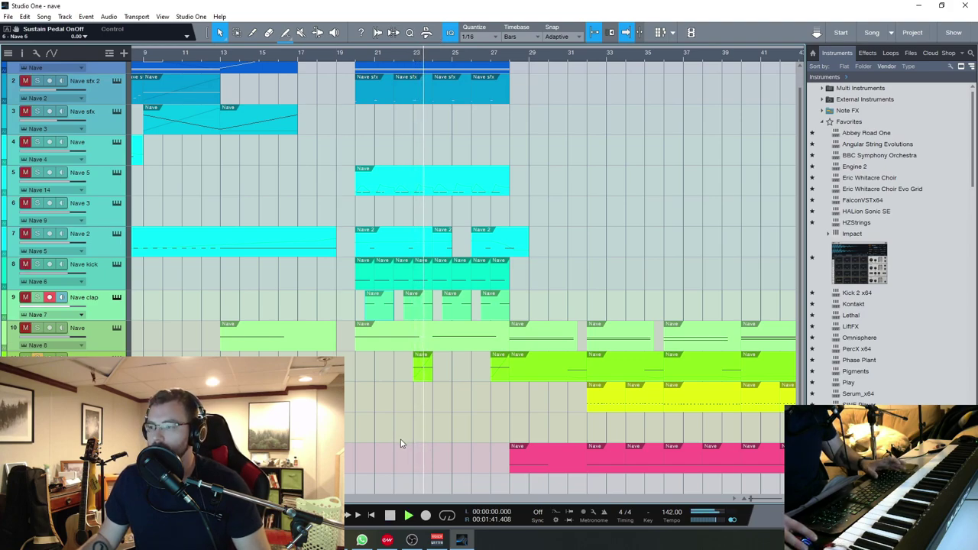
key("space")
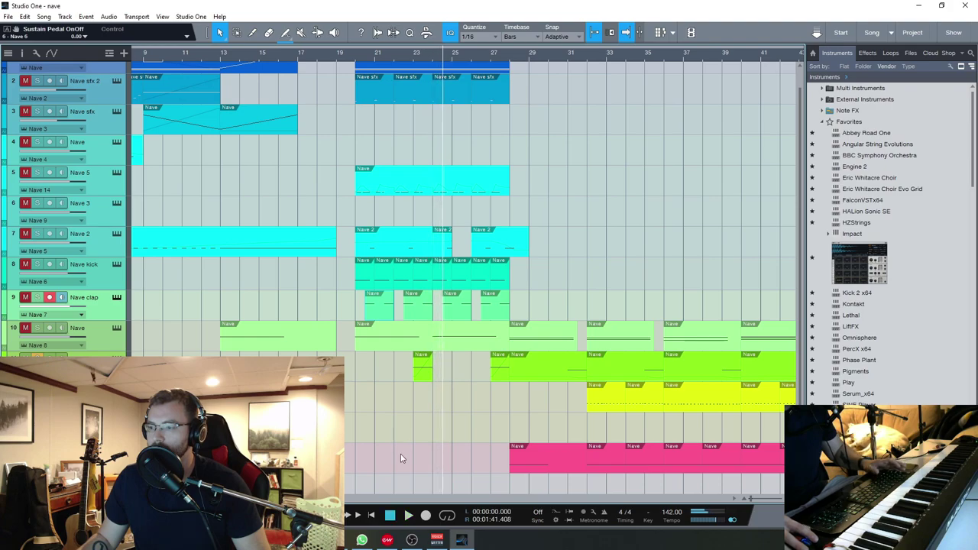
left_click(413, 55)
key("space")
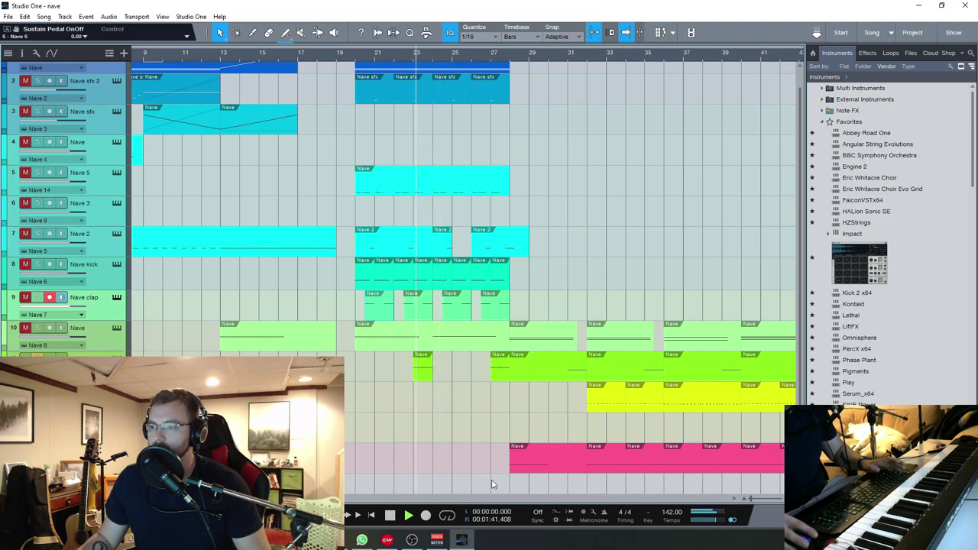
key("space")
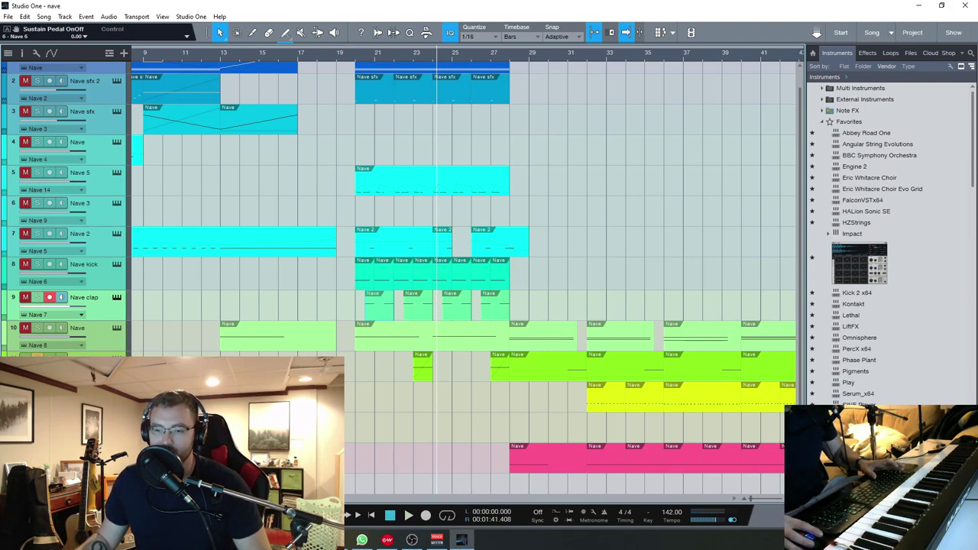
Play all tracks together without any solo from bar 20 to about bar 34, and stop playback.
left_click(356, 55)
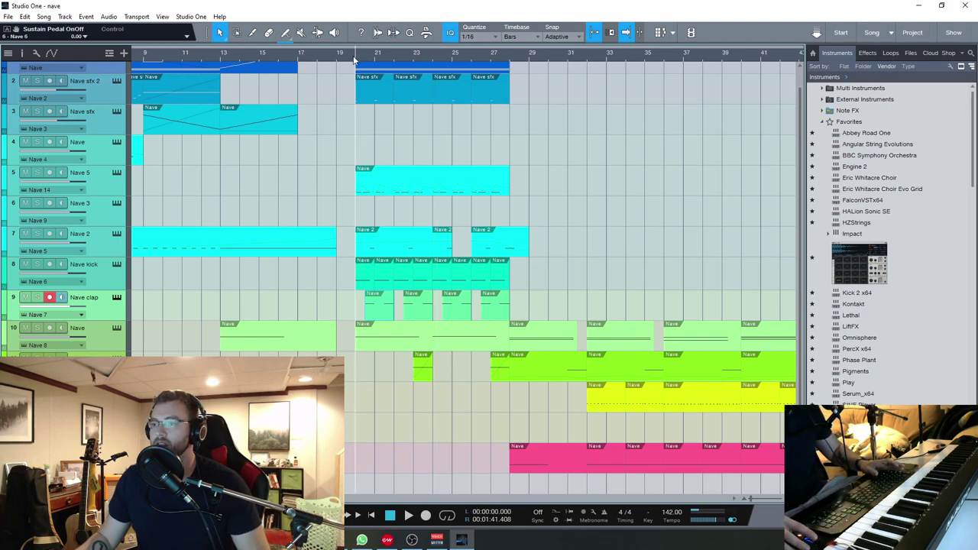
key("space")
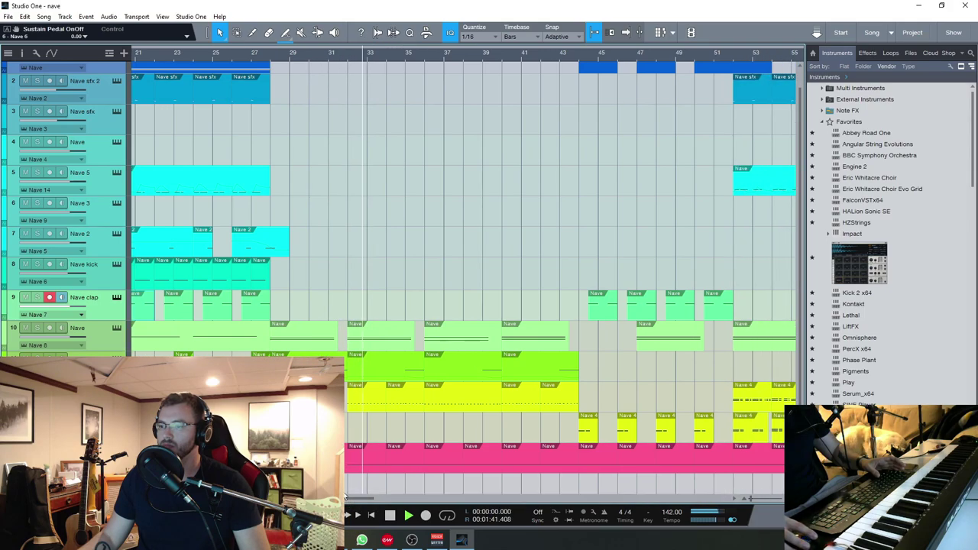
left_click(390, 517)
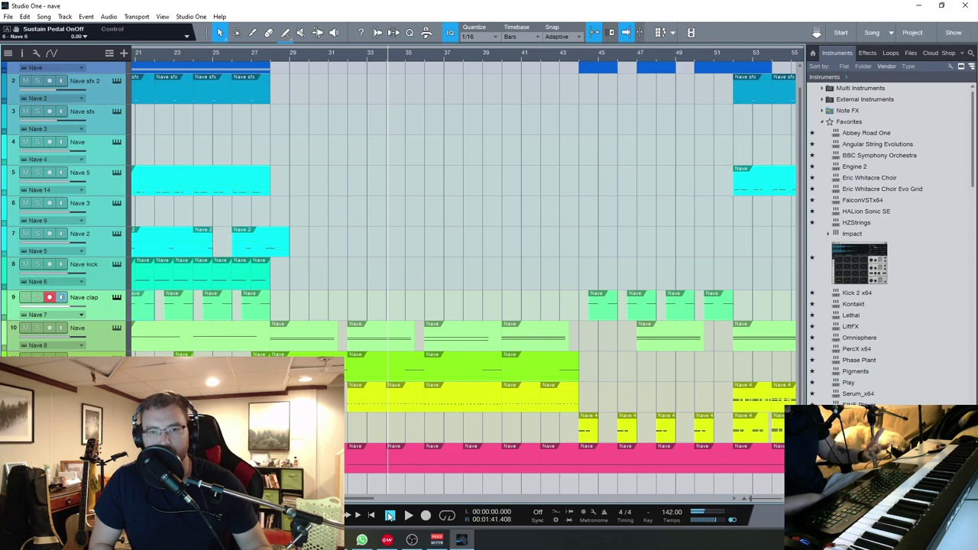
left_click(390, 516)
Move the track selection from Nave clap down three tracks.
key("Down")
key("Down")
key("Down")
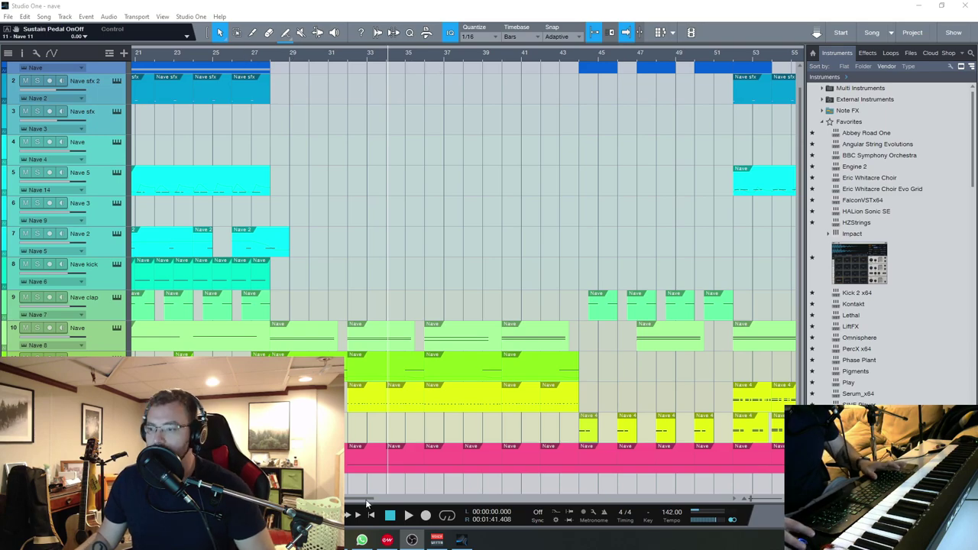
Play all tracks together through the song's closing section up to about bar 58, keeping the end of the arrangement in view.
left_click_drag(367, 502, 371, 504)
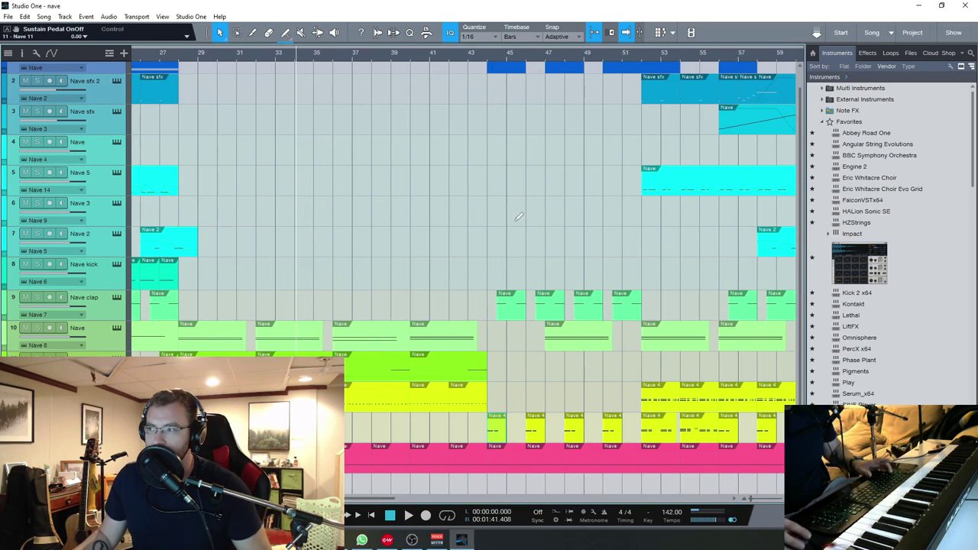
scroll(518, 218, "down", 3)
scroll(568, 391, "up", 2)
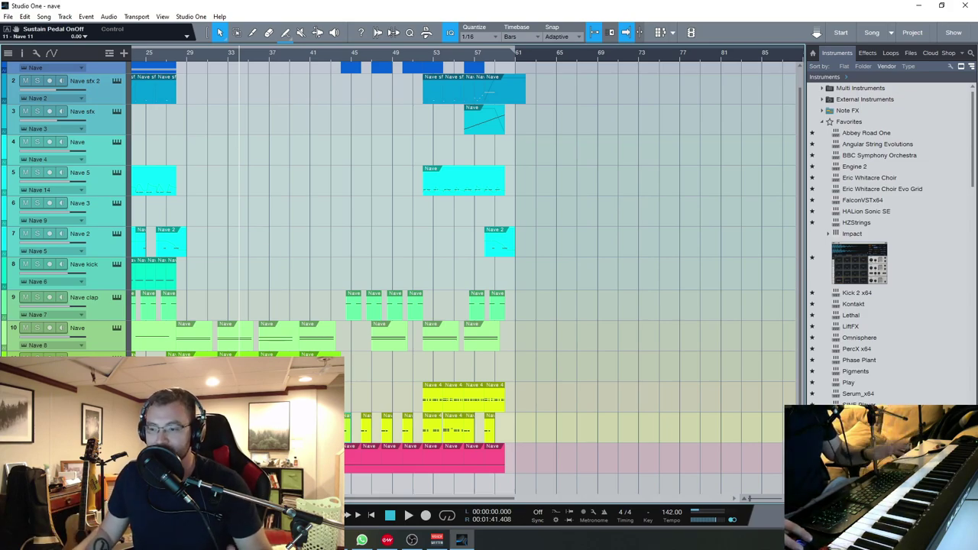
left_click_drag(459, 498, 447, 498)
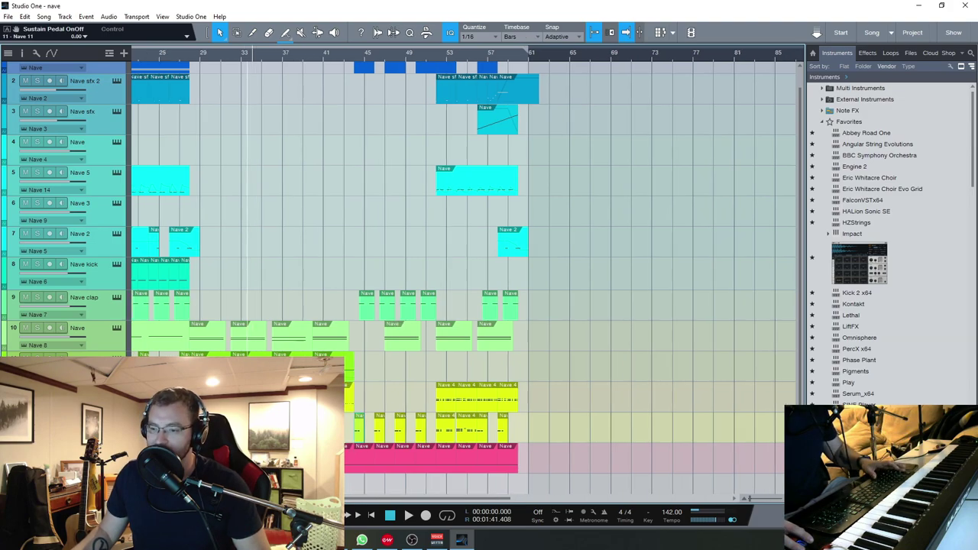
left_click_drag(448, 498, 445, 498)
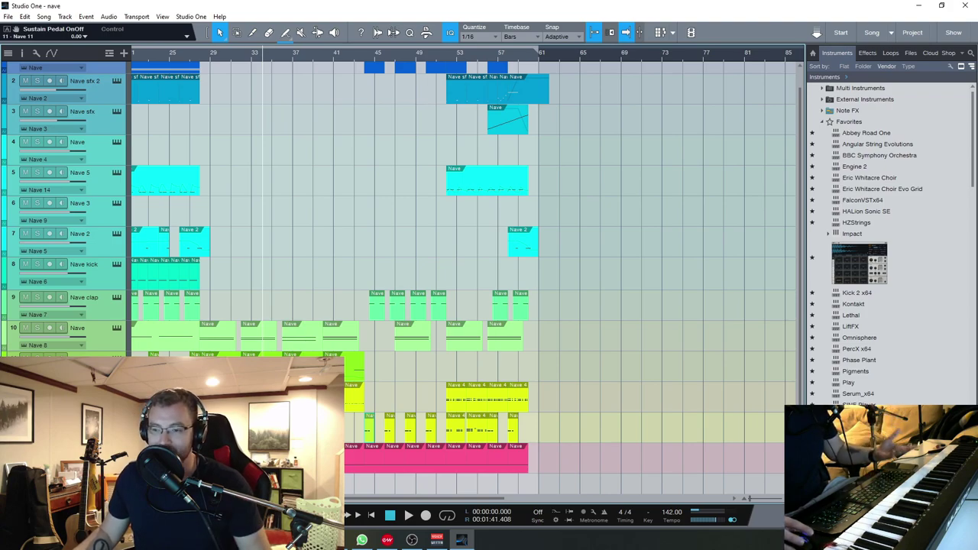
left_click_drag(445, 498, 451, 499)
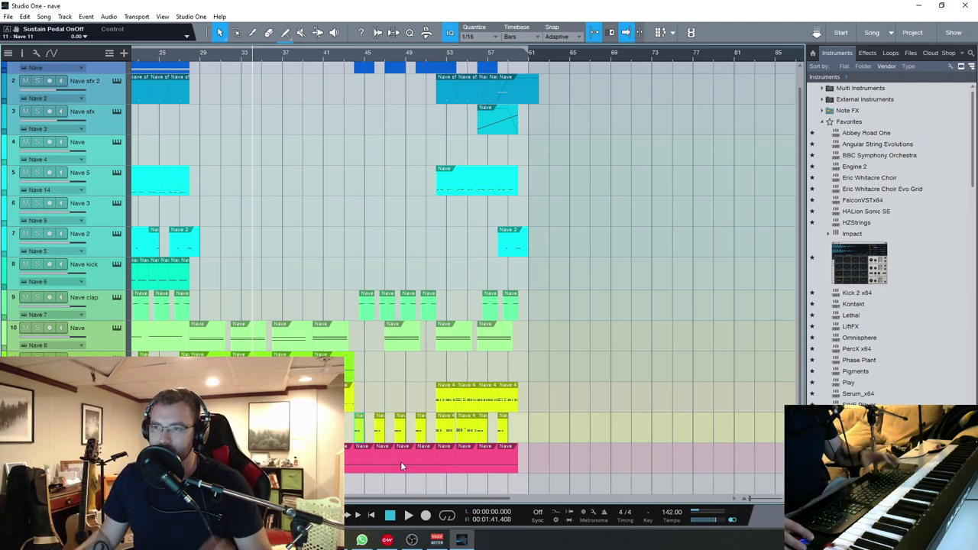
left_click(196, 124)
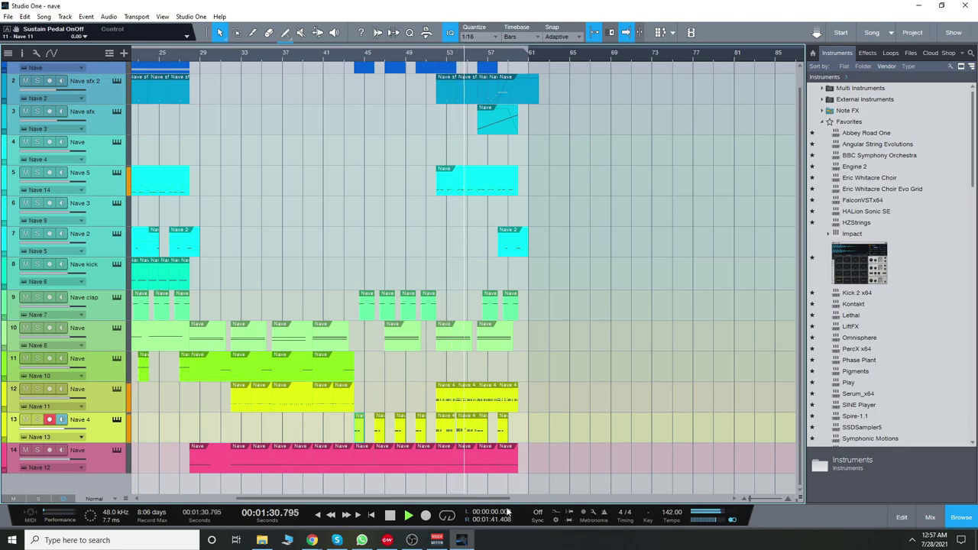
left_click_drag(506, 499, 521, 500)
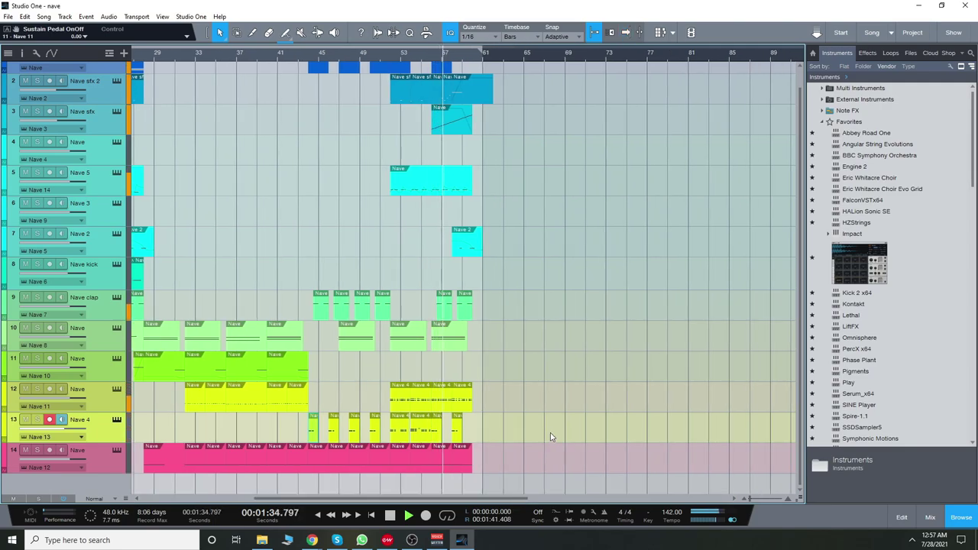
left_click_drag(505, 498, 517, 499)
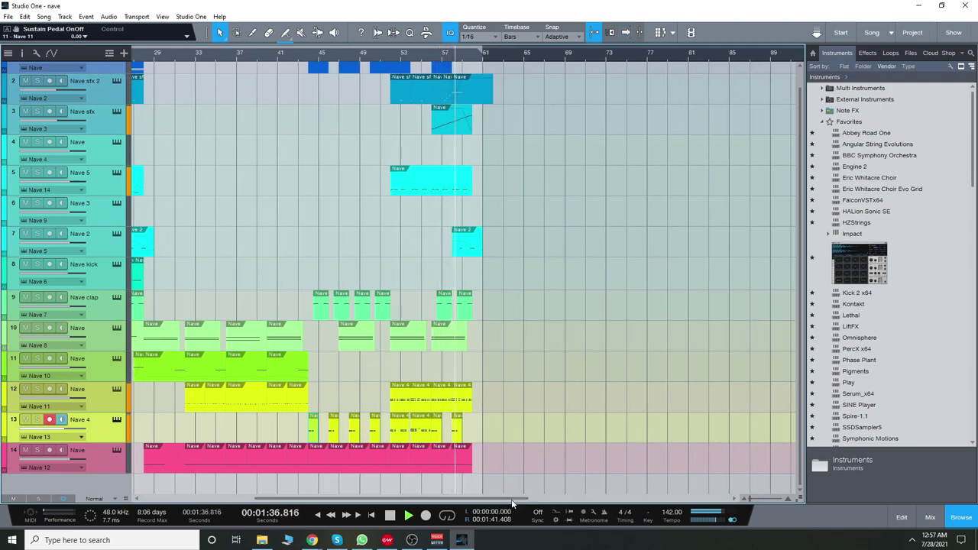